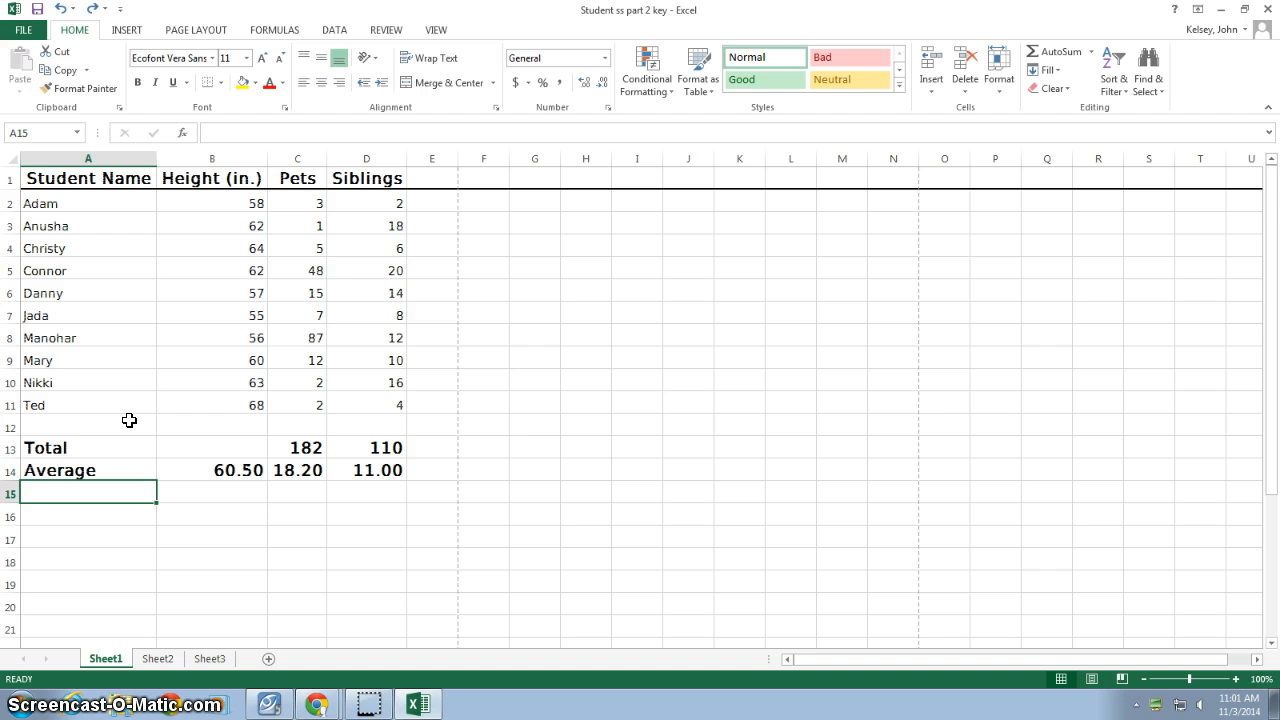
Insert a blank row between the header row and the first student's row, at row 2
left_click(14, 202)
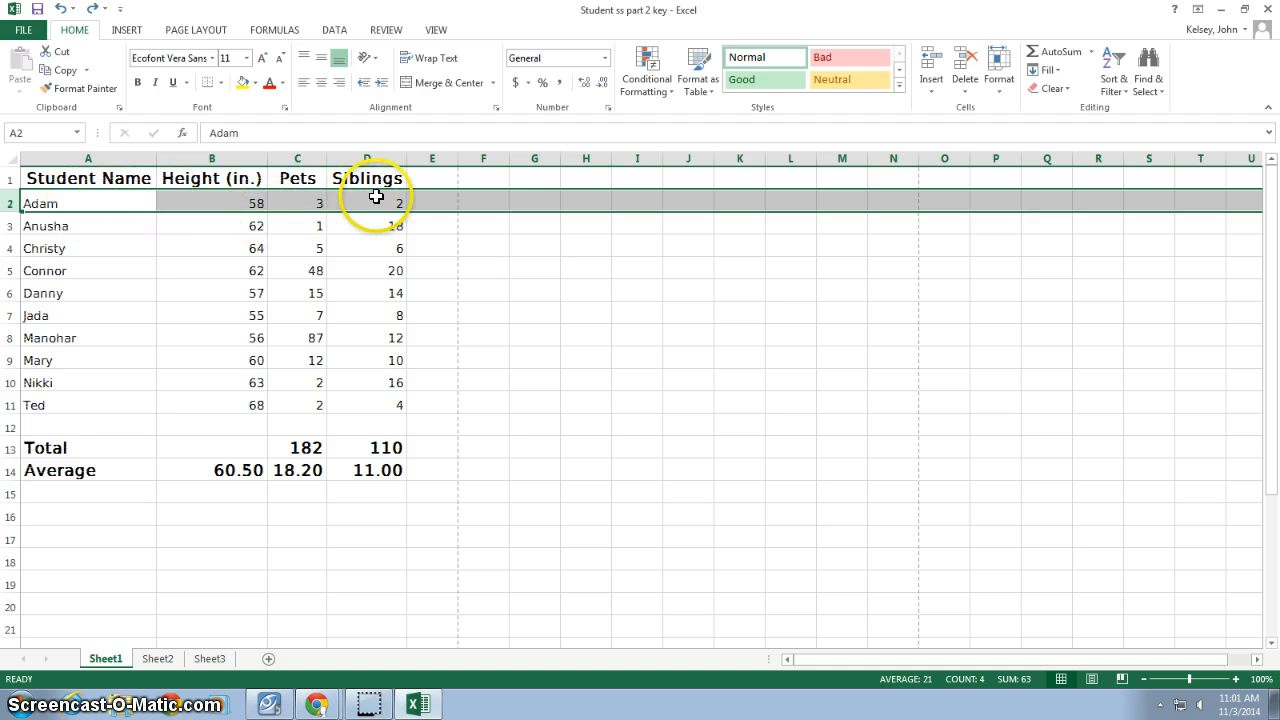
left_click_drag(58, 203, 383, 400)
left_click(80, 205)
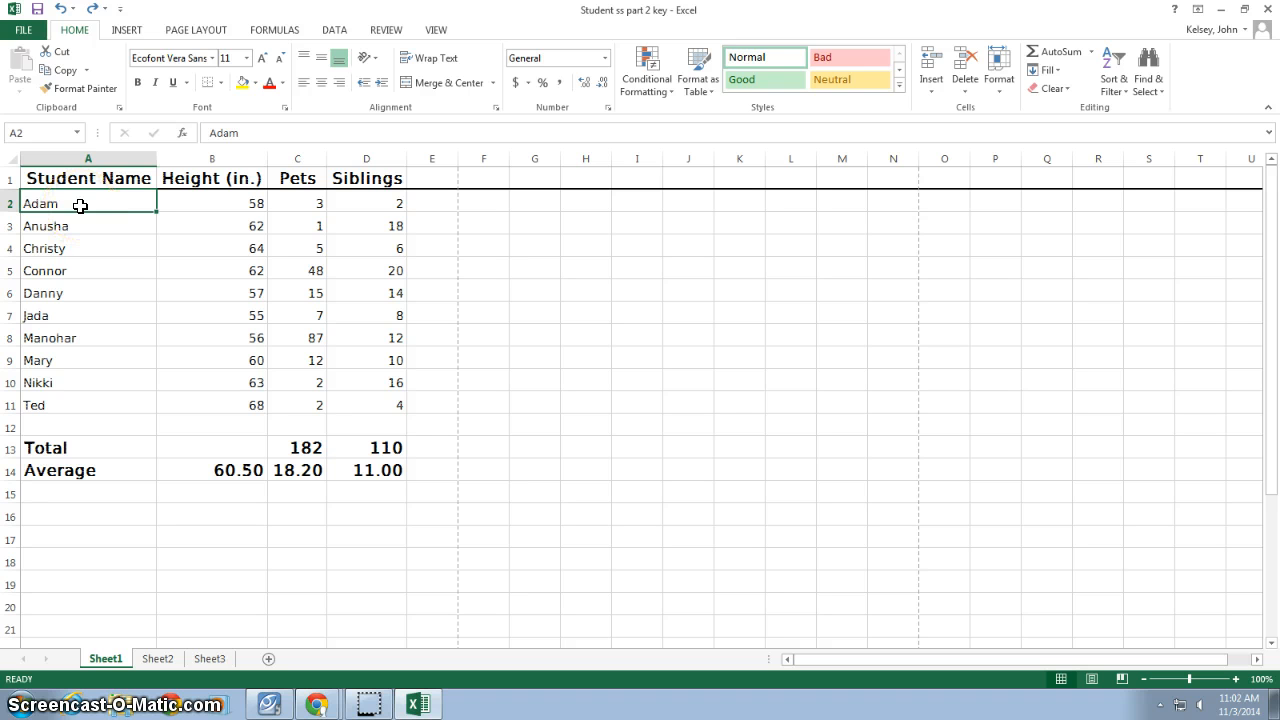
left_click(14, 202)
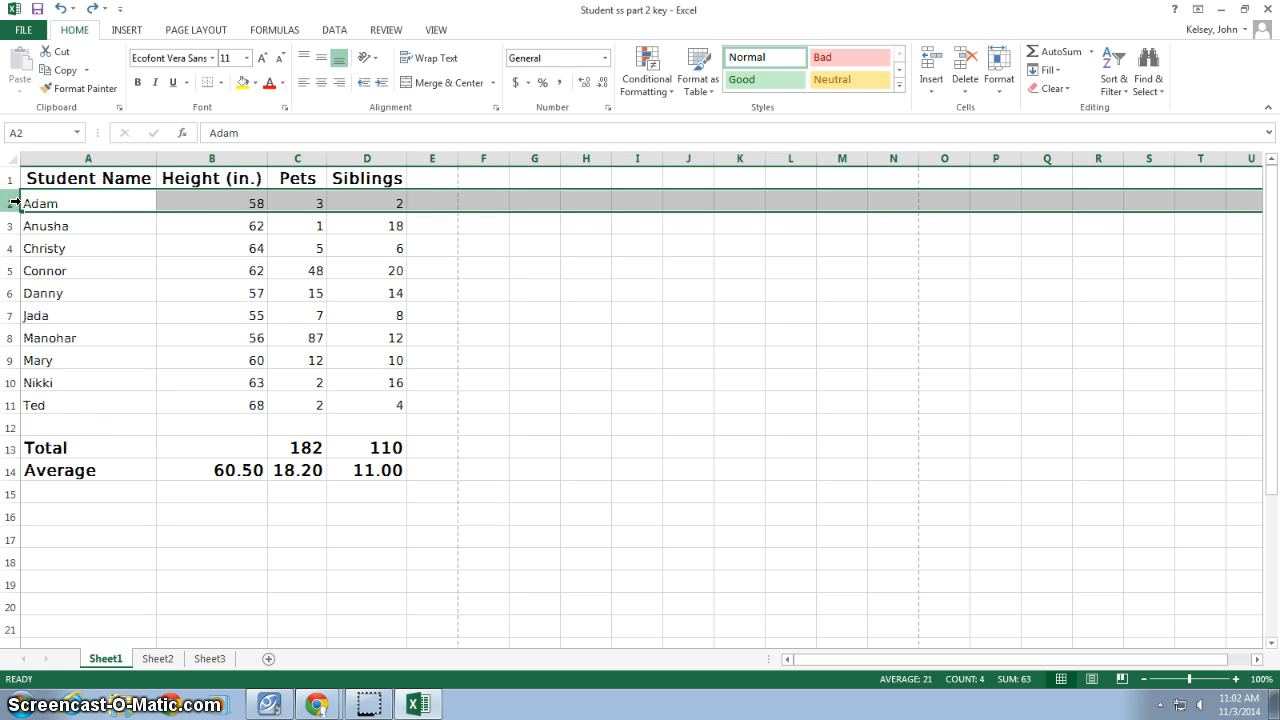
right_click(14, 202)
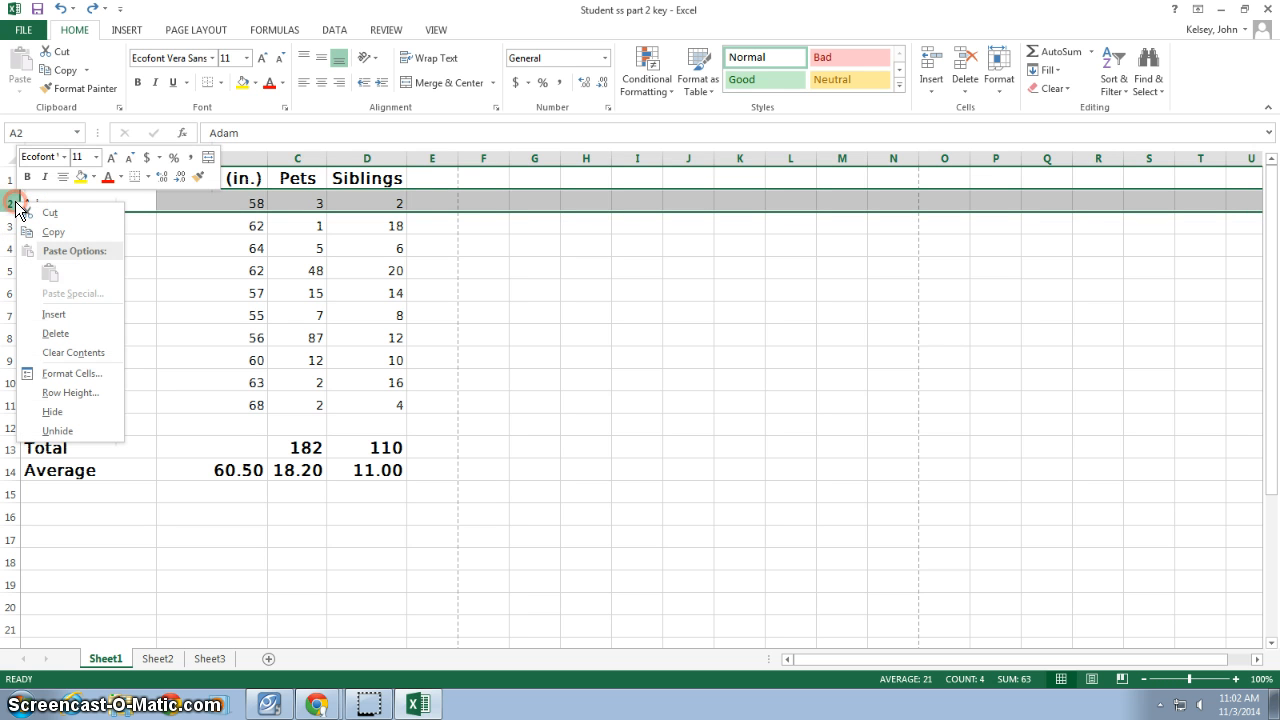
left_click(54, 314)
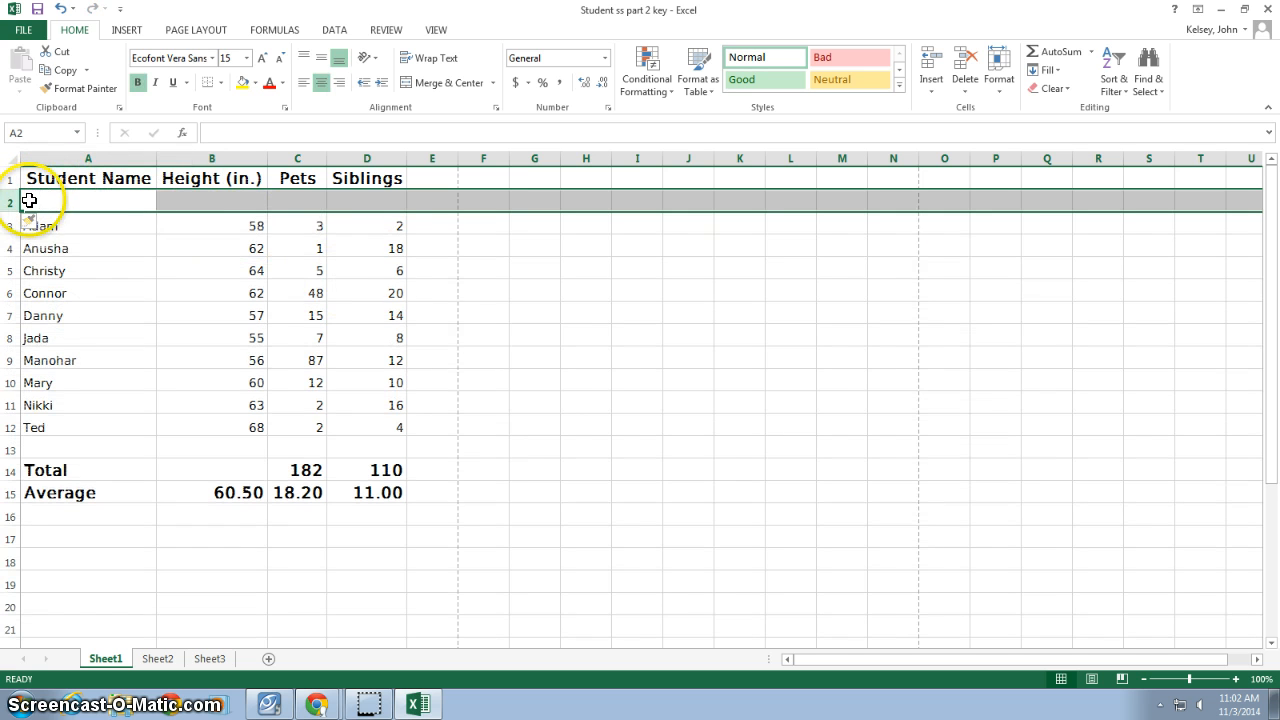
left_click(376, 427)
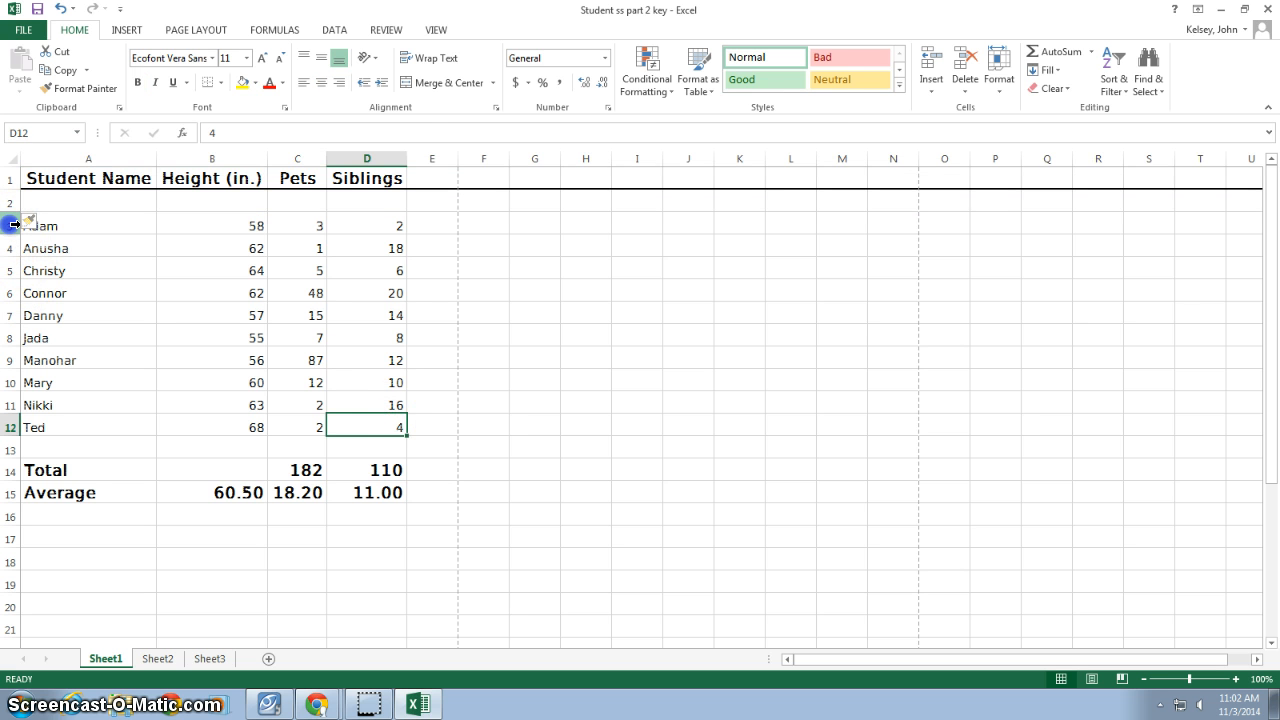
Sort the student rows 3 to 12 in ascending order by student name, keeping each student's data together
left_click(14, 225)
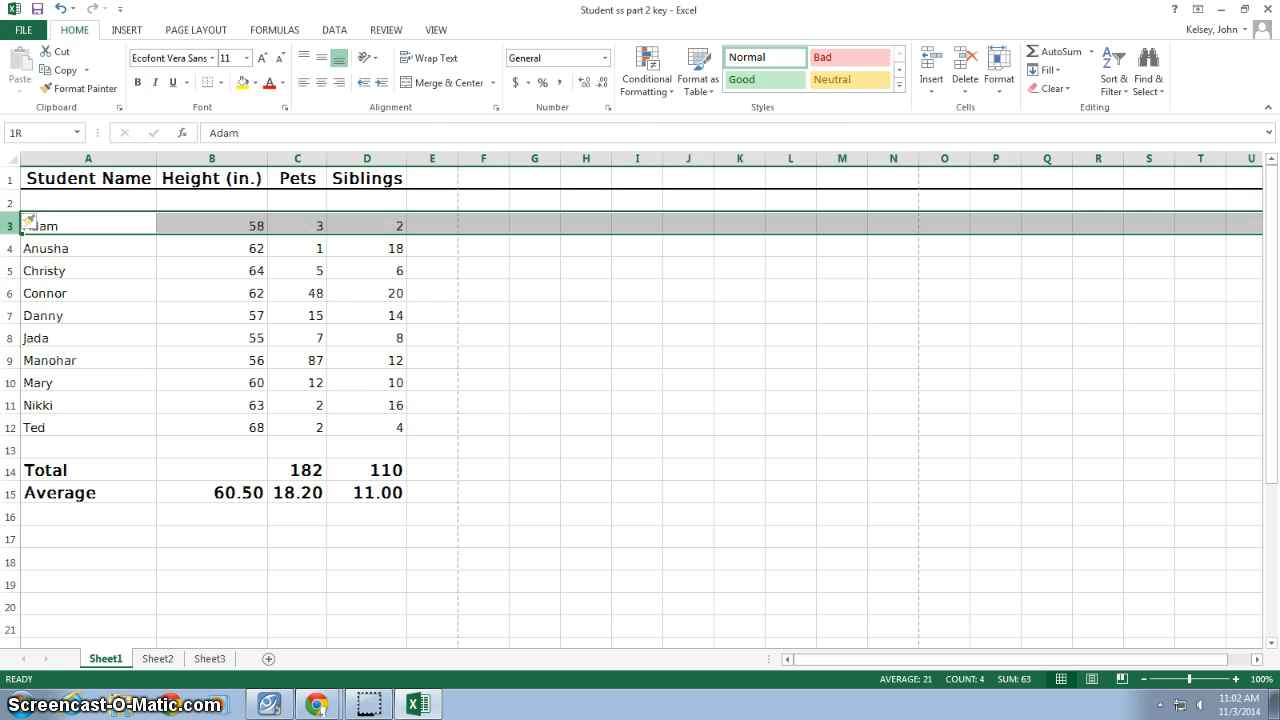
left_click_drag(14, 225, 10, 431)
left_click(206, 428)
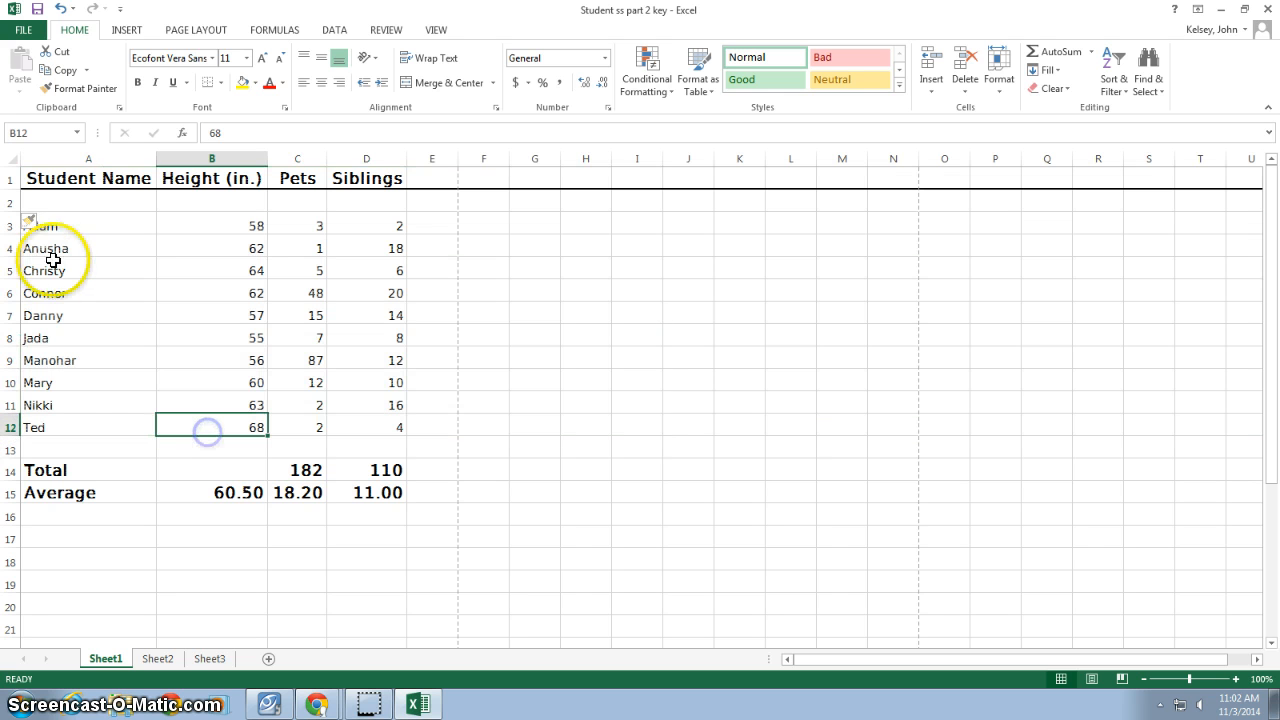
left_click_drag(77, 229, 93, 440)
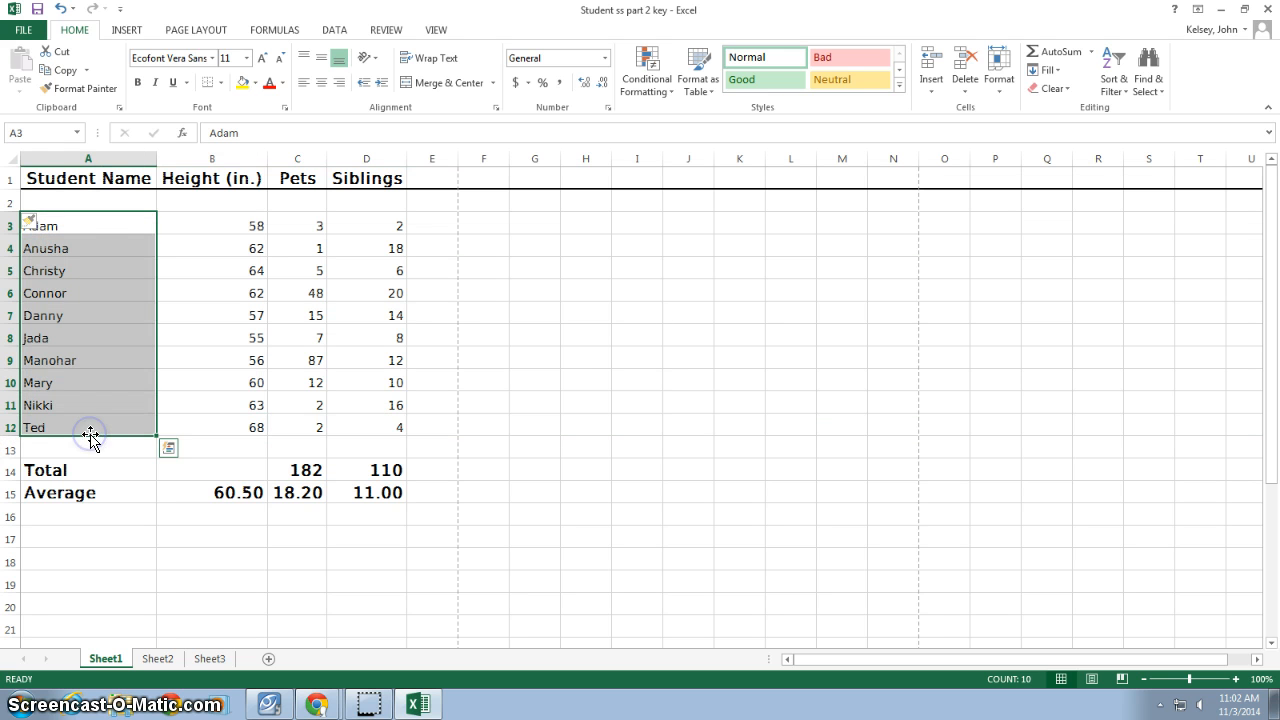
left_click_drag(14, 219, 14, 427)
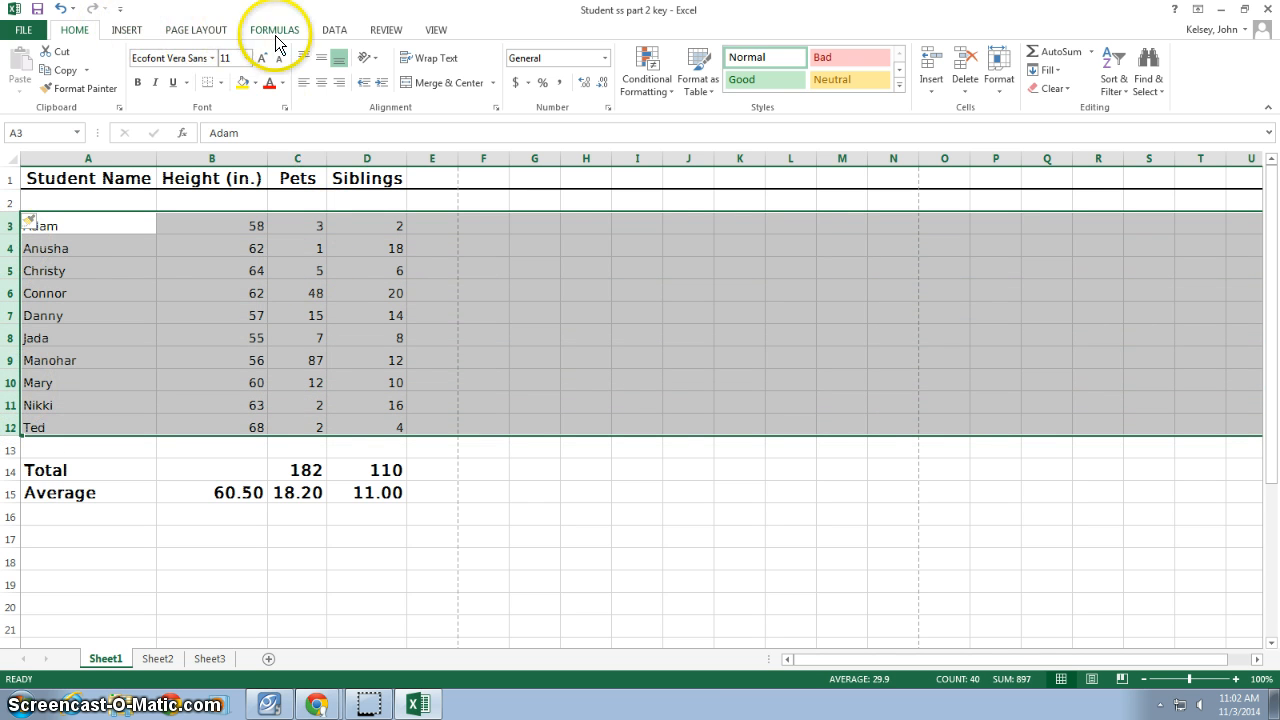
left_click(331, 30)
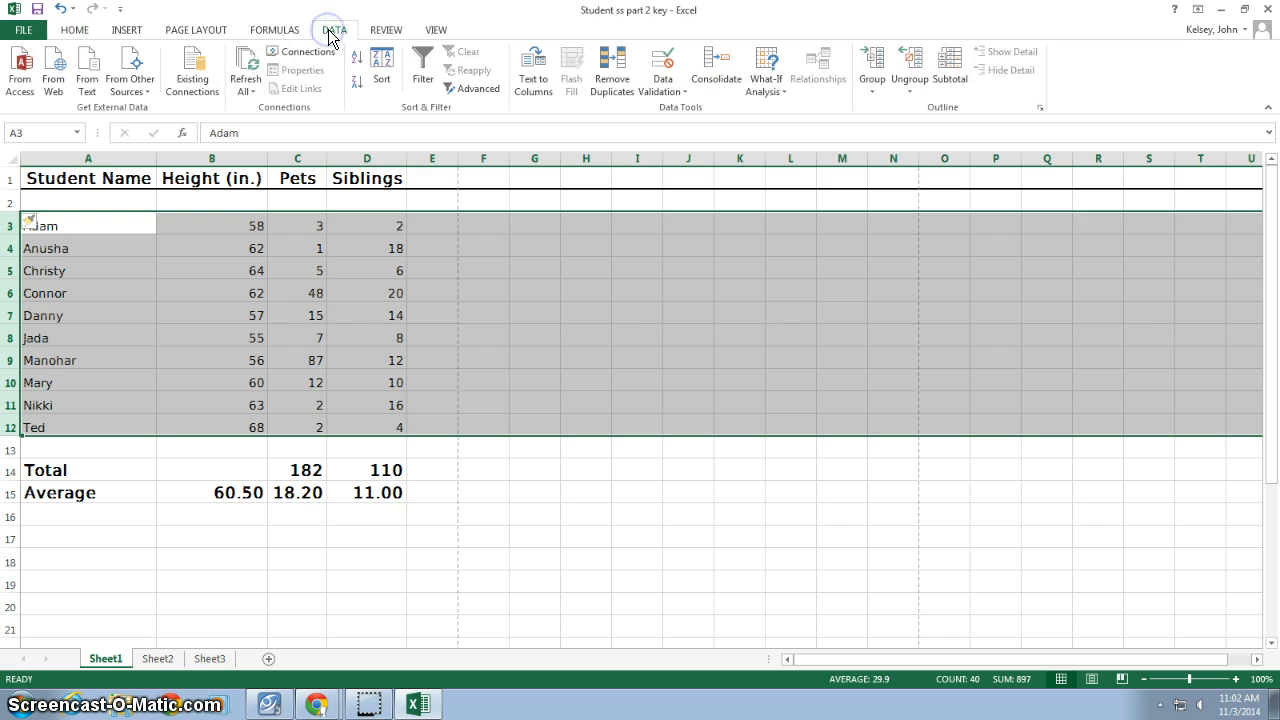
left_click(381, 68)
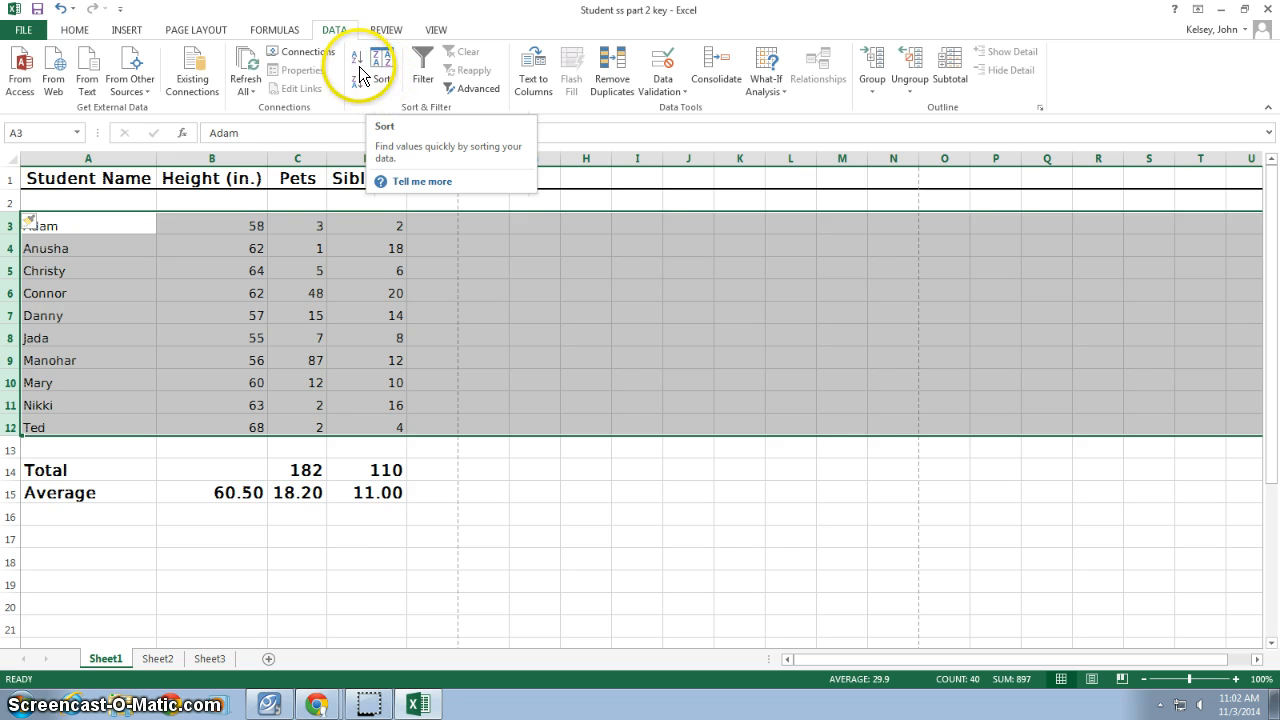
left_click(356, 64)
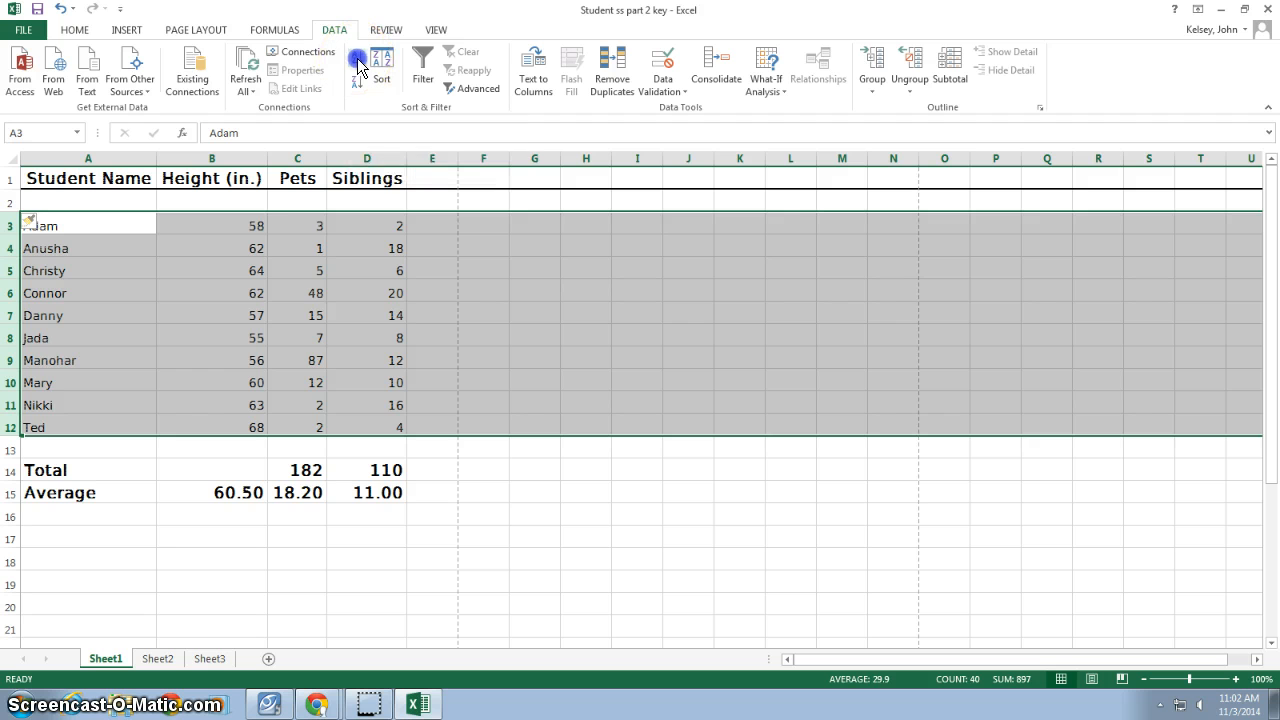
left_click(502, 320)
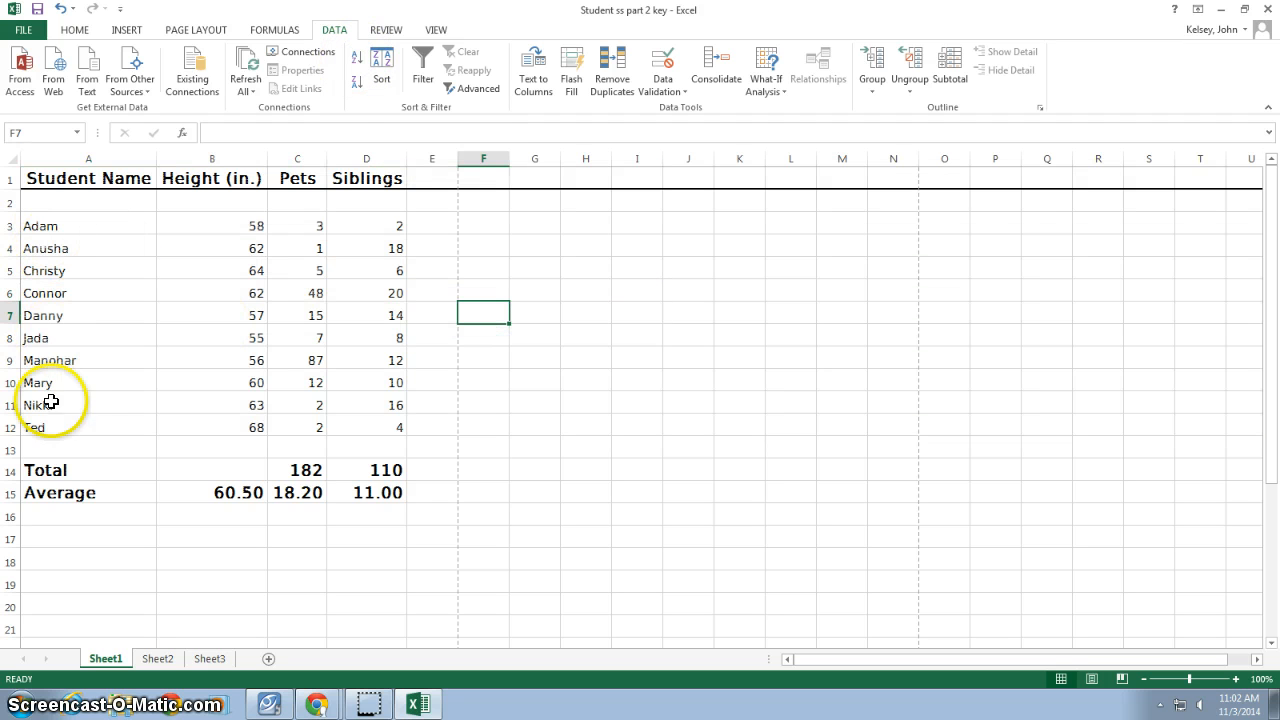
left_click_drag(12, 222, 14, 450)
left_click(512, 410)
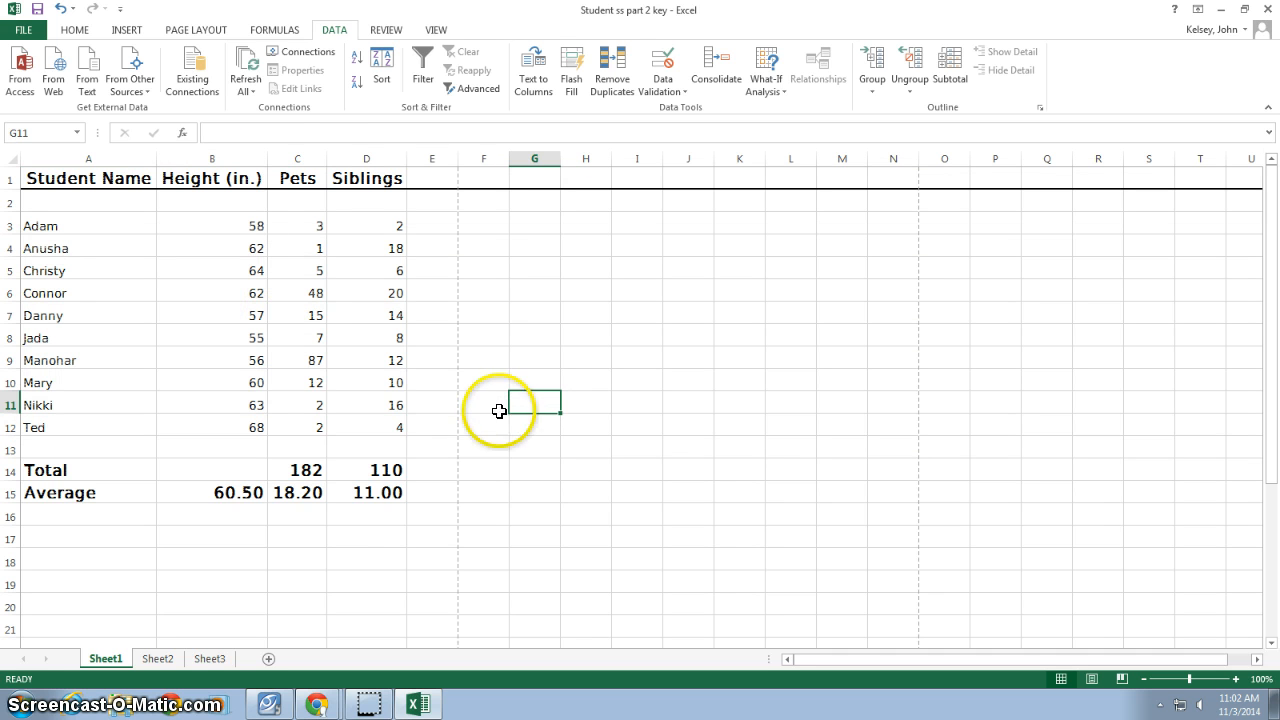
left_click(514, 418)
Add the row labels "Minimum" in A16 and "Maximum" in A17, below the Average row
left_click(94, 516)
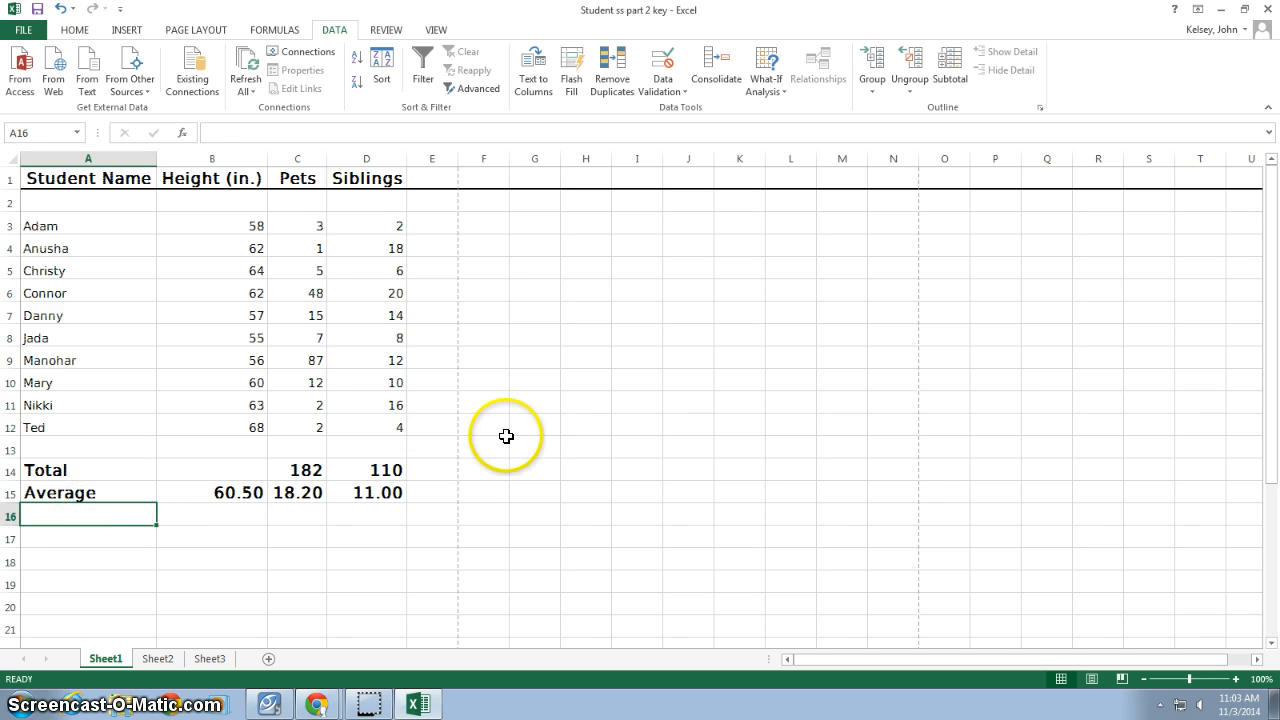
type("Mi")
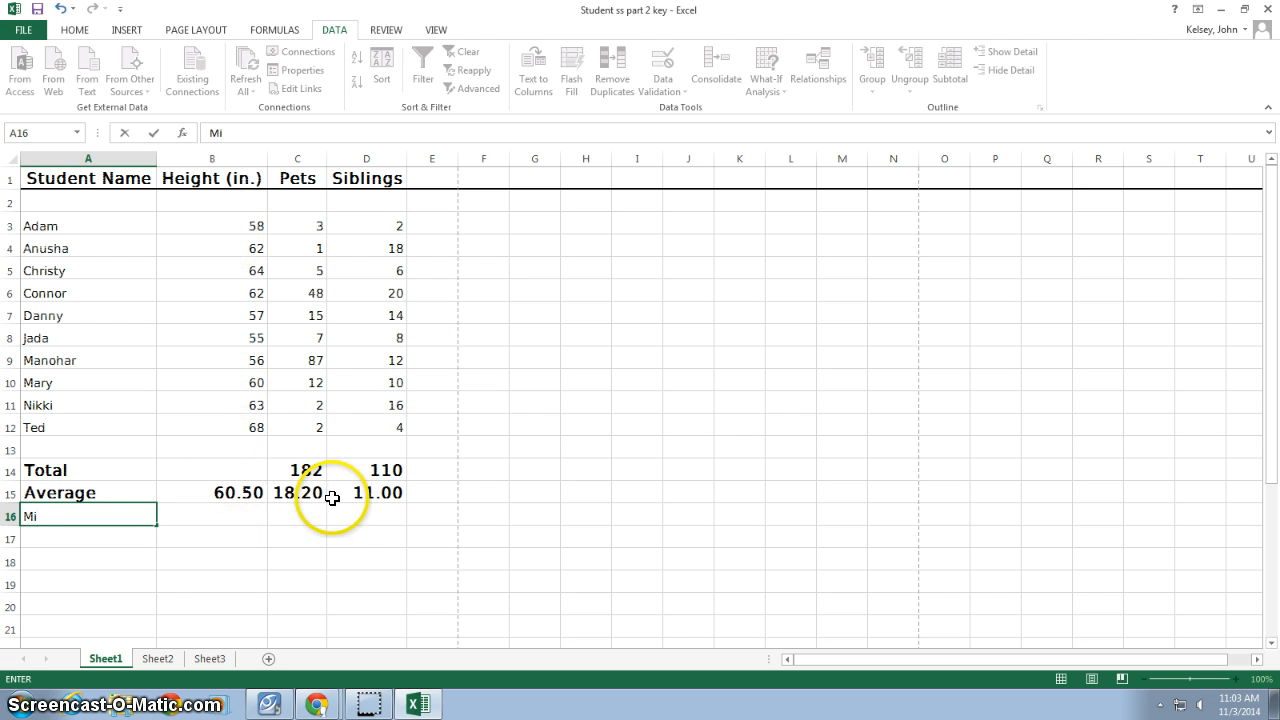
type("b")
key("BackSpace")
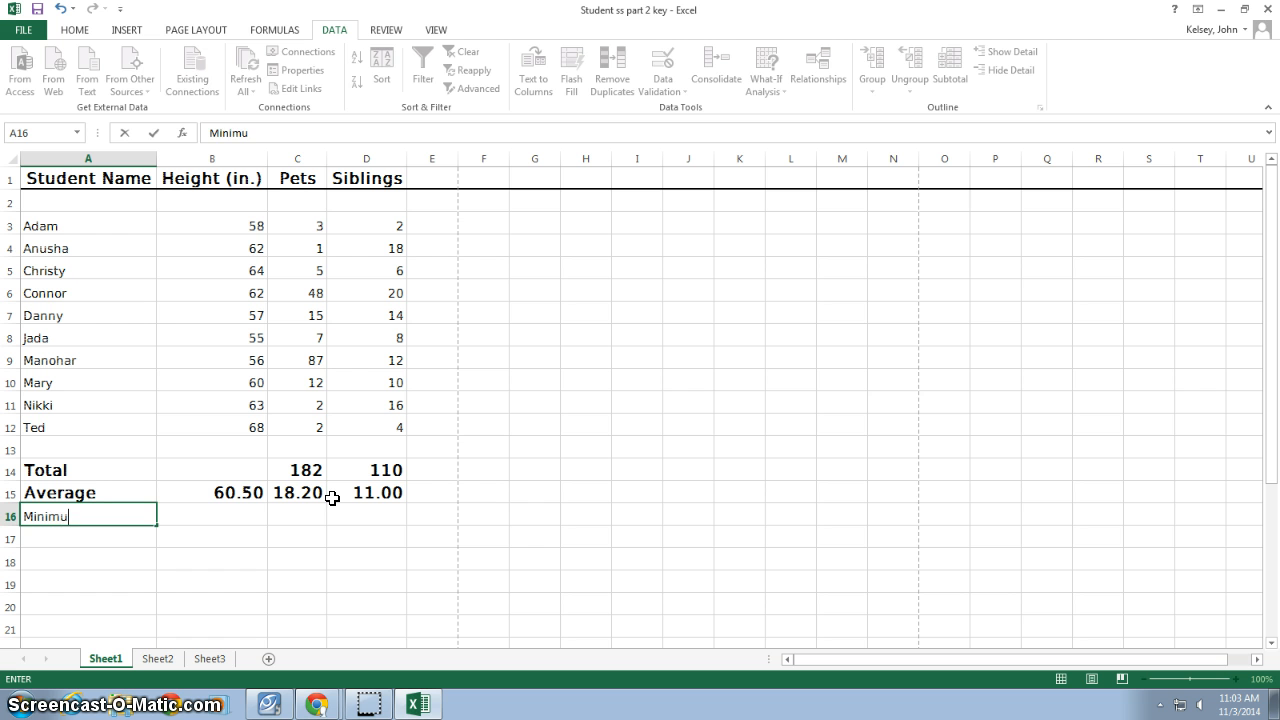
key("Return")
type("Maxi")
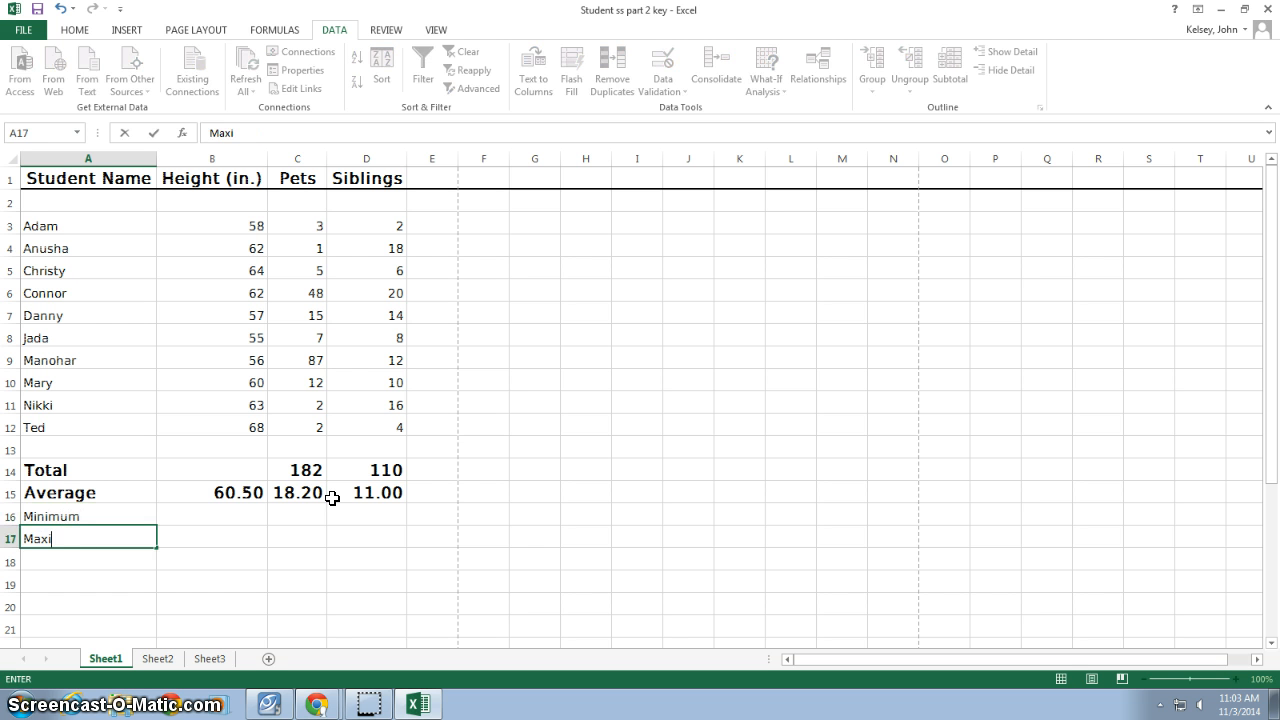
type("mum")
key("Return")
Calculate the minimum student height in B16 with the MIN function over B3:B12
left_click(214, 517)
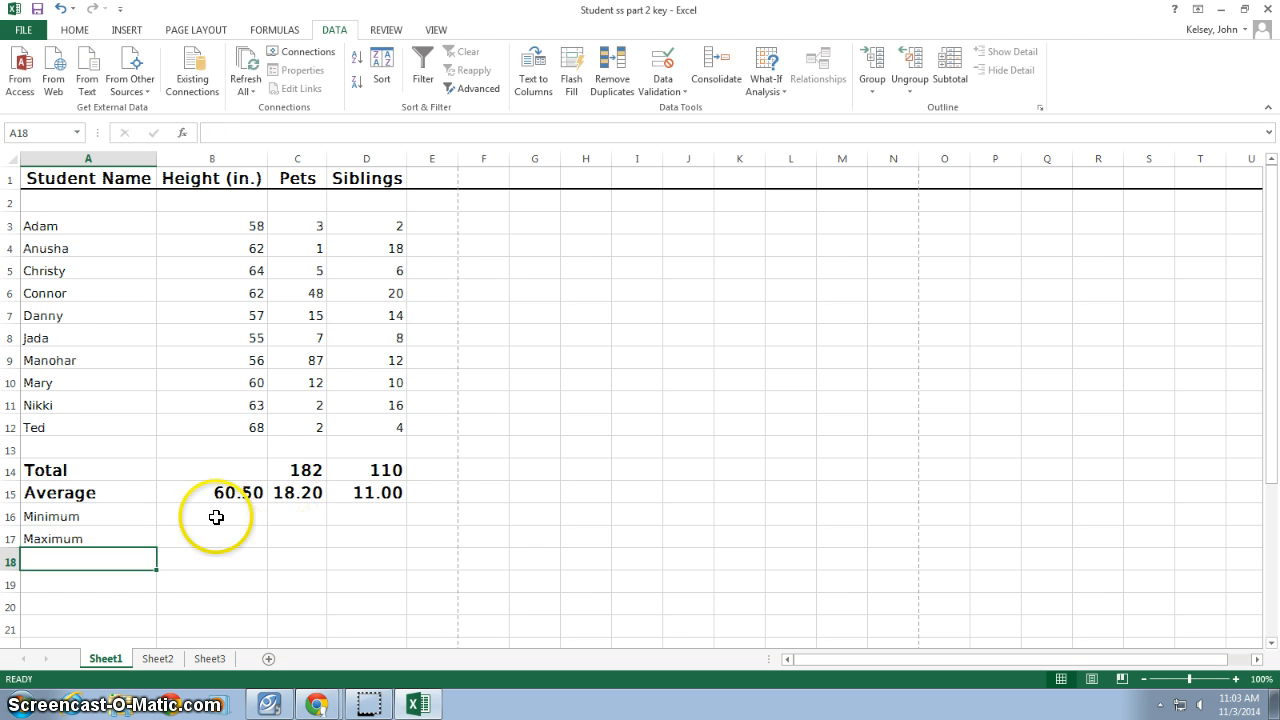
left_click(220, 530)
left_click(221, 532)
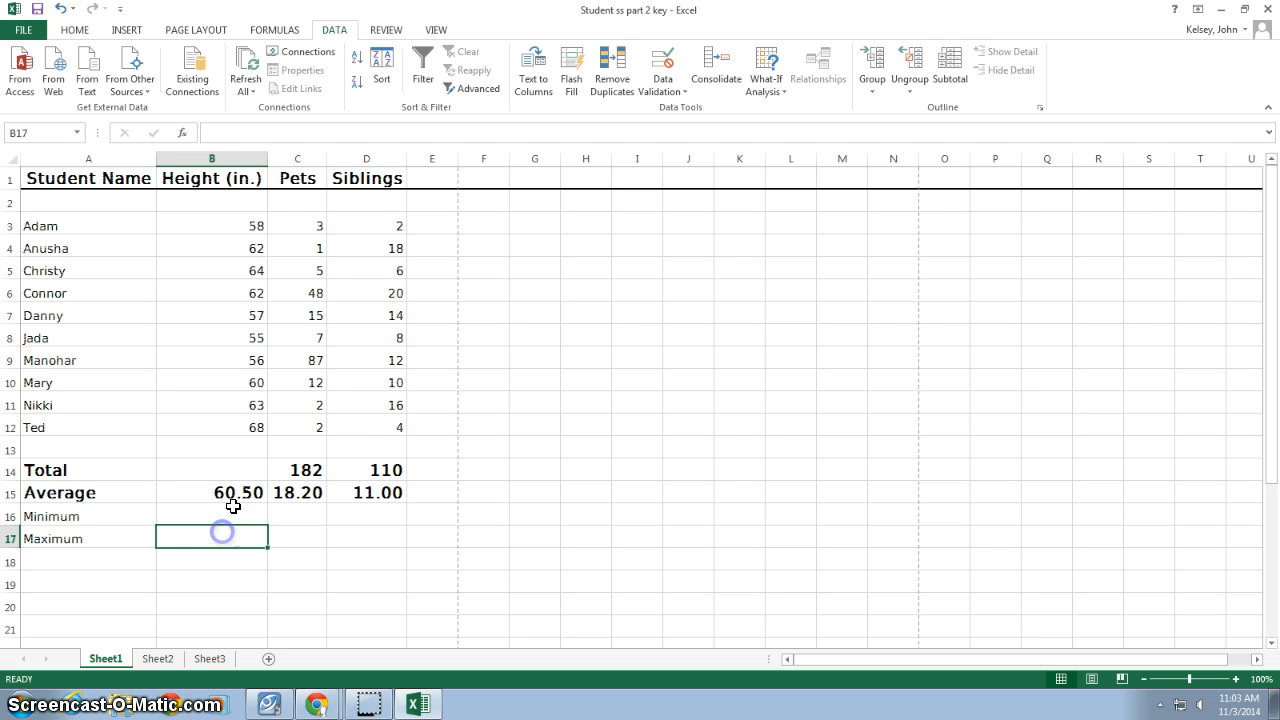
left_click(236, 515)
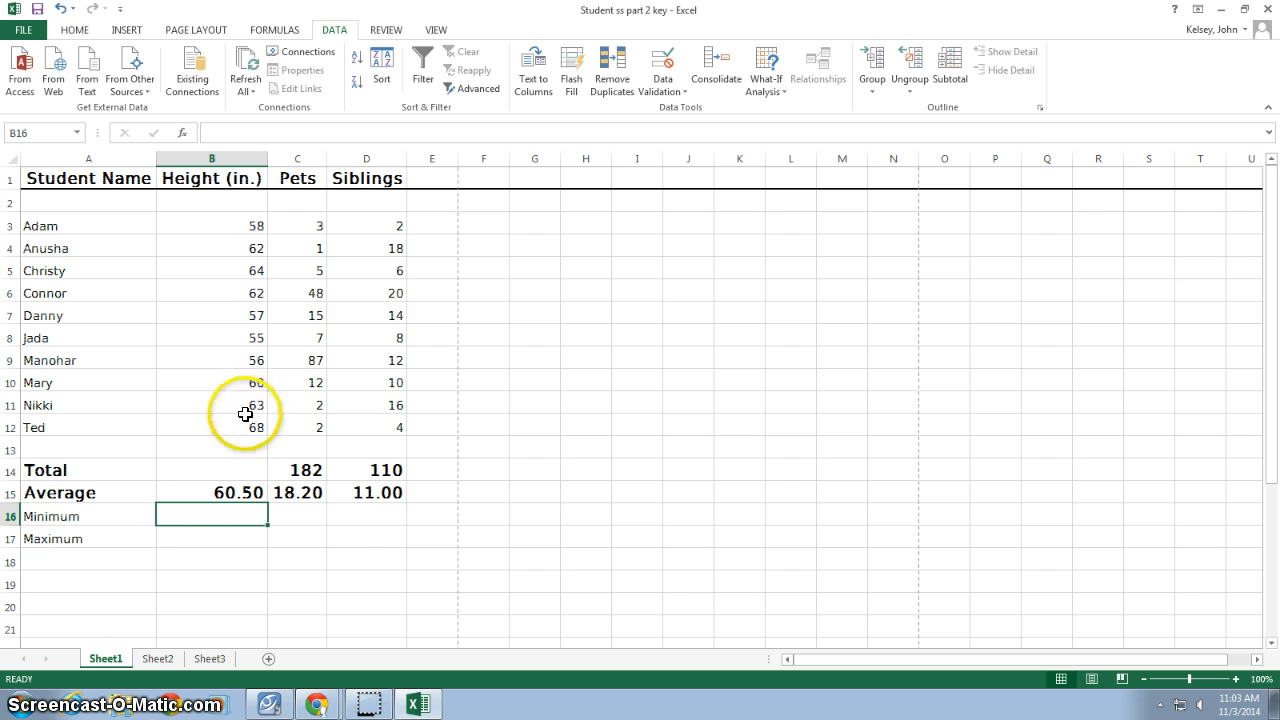
left_click(75, 30)
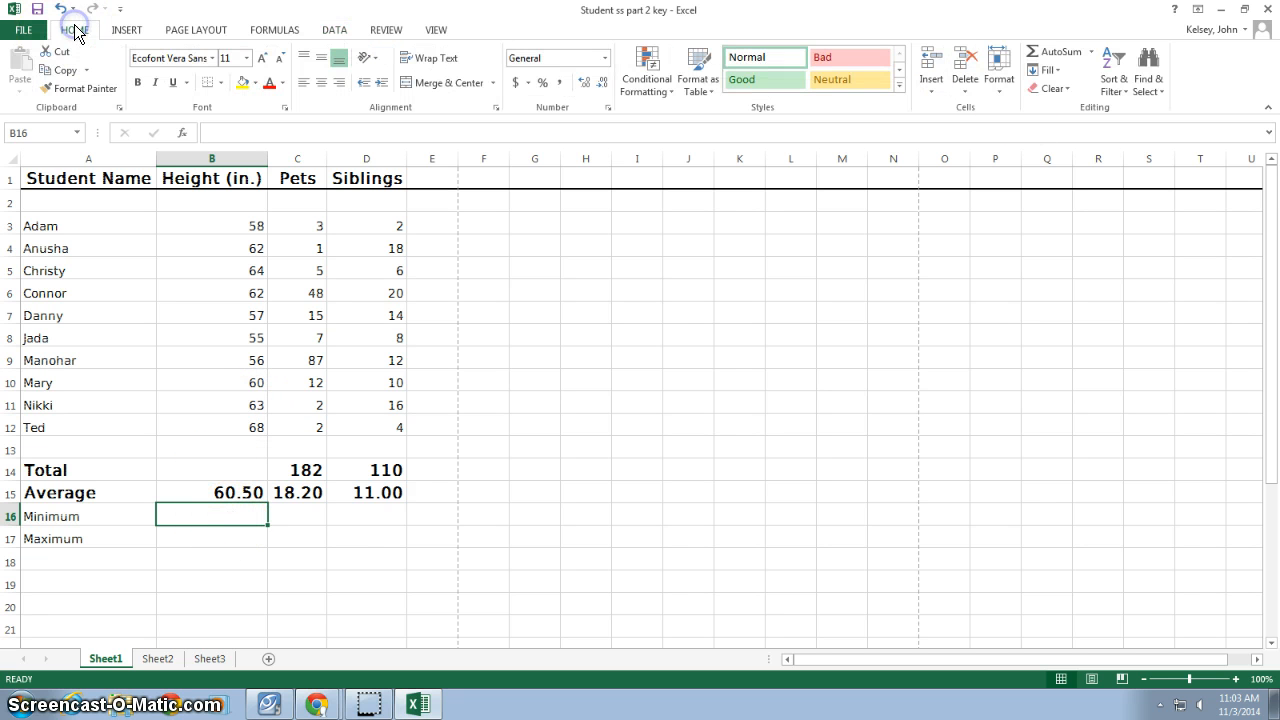
left_click(1092, 52)
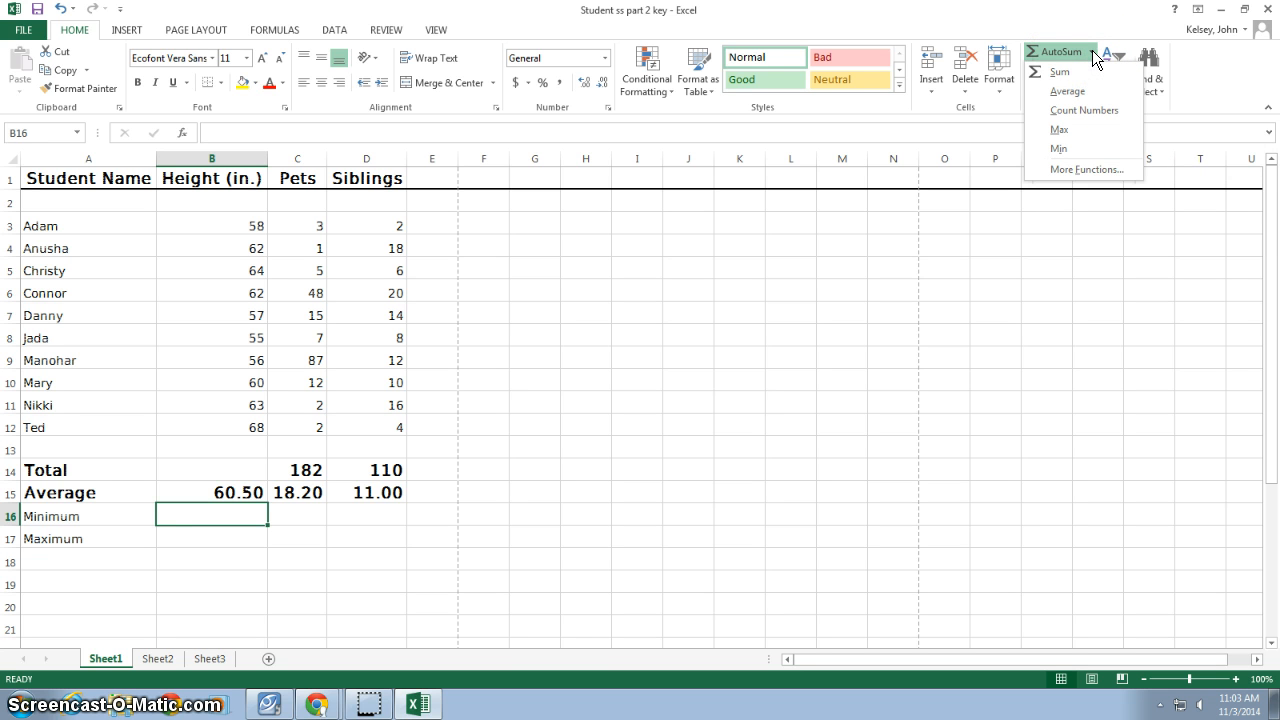
left_click(1076, 148)
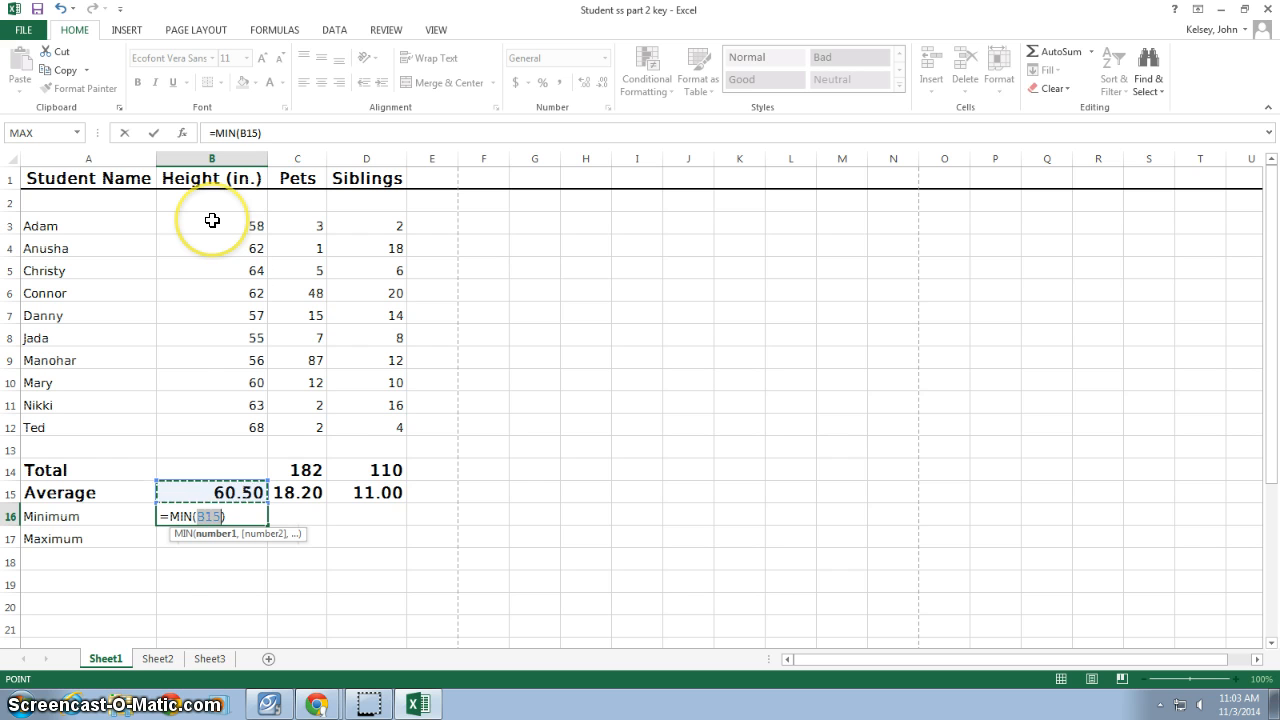
left_click_drag(212, 220, 228, 427)
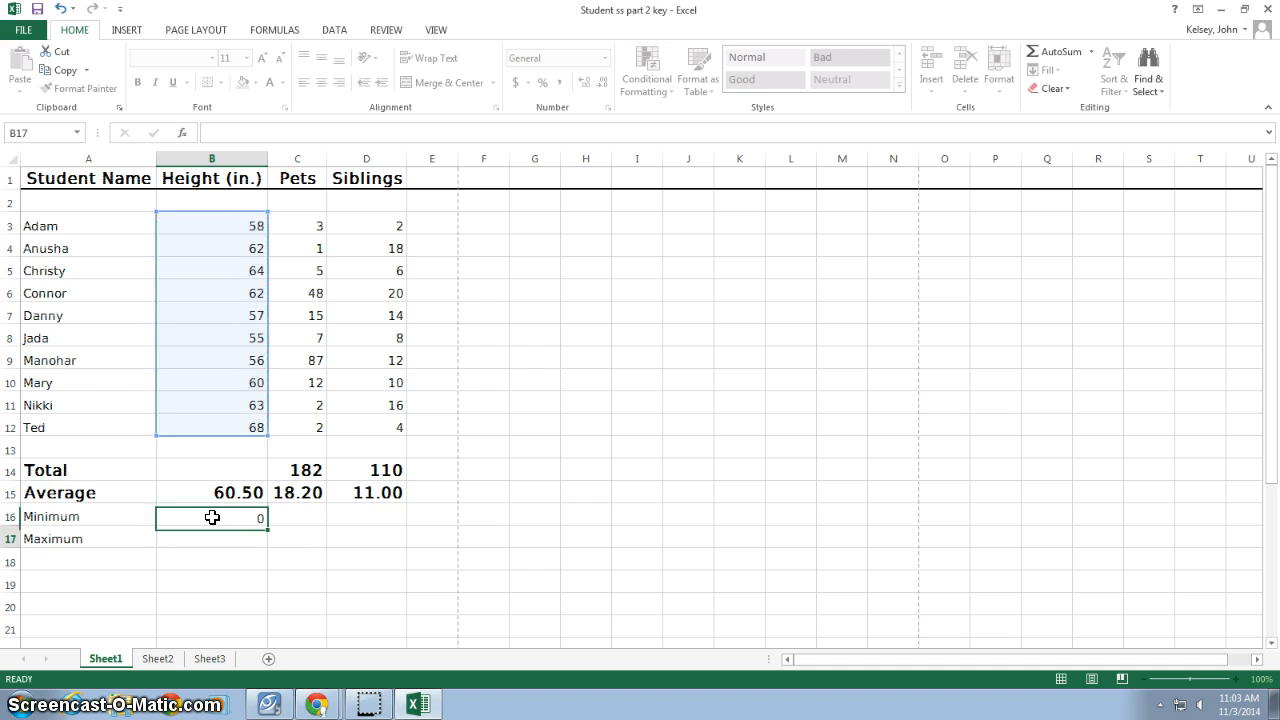
key("Return")
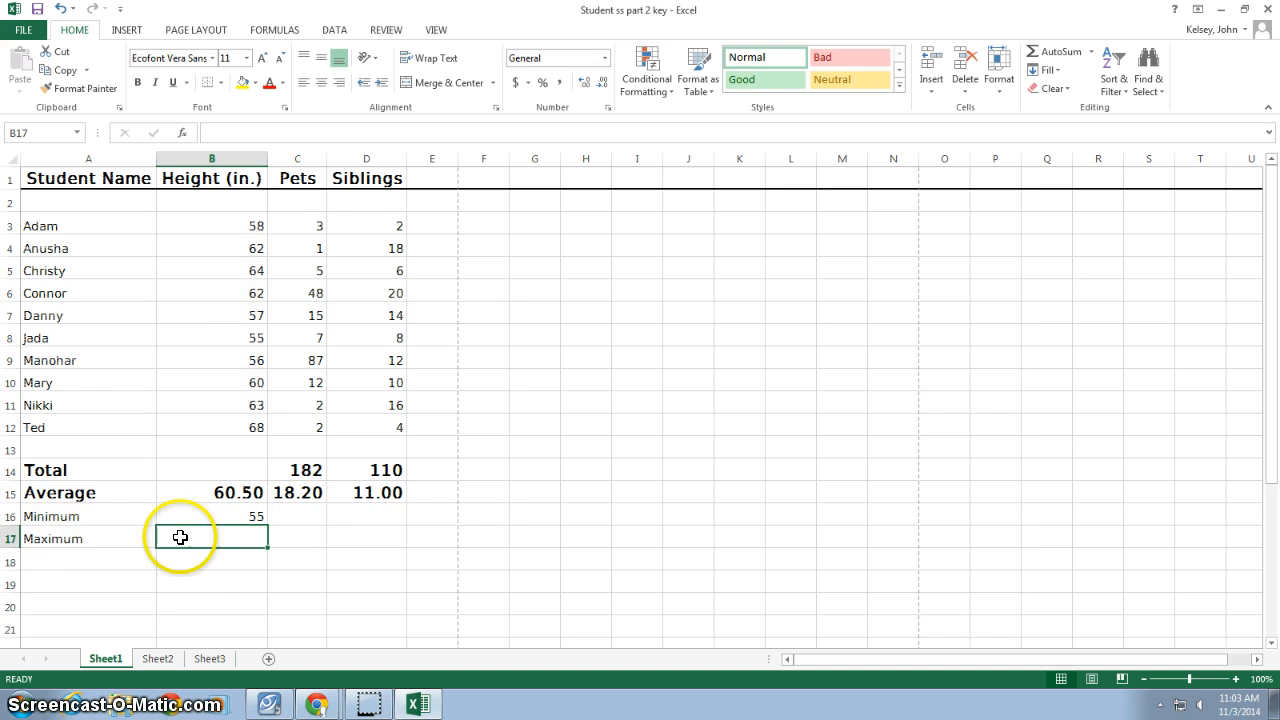
Calculate the maximum student height in B17 with the MAX function over B3:B12
left_click(213, 560)
left_click(231, 531)
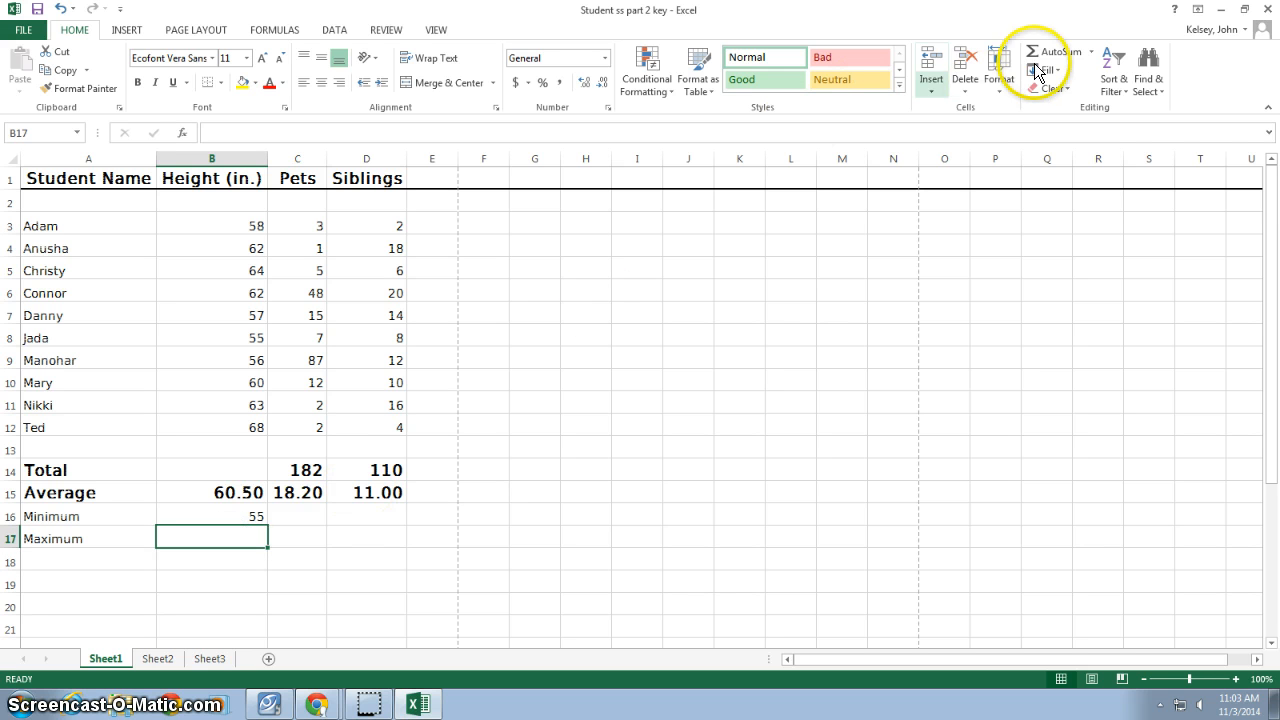
left_click(1092, 52)
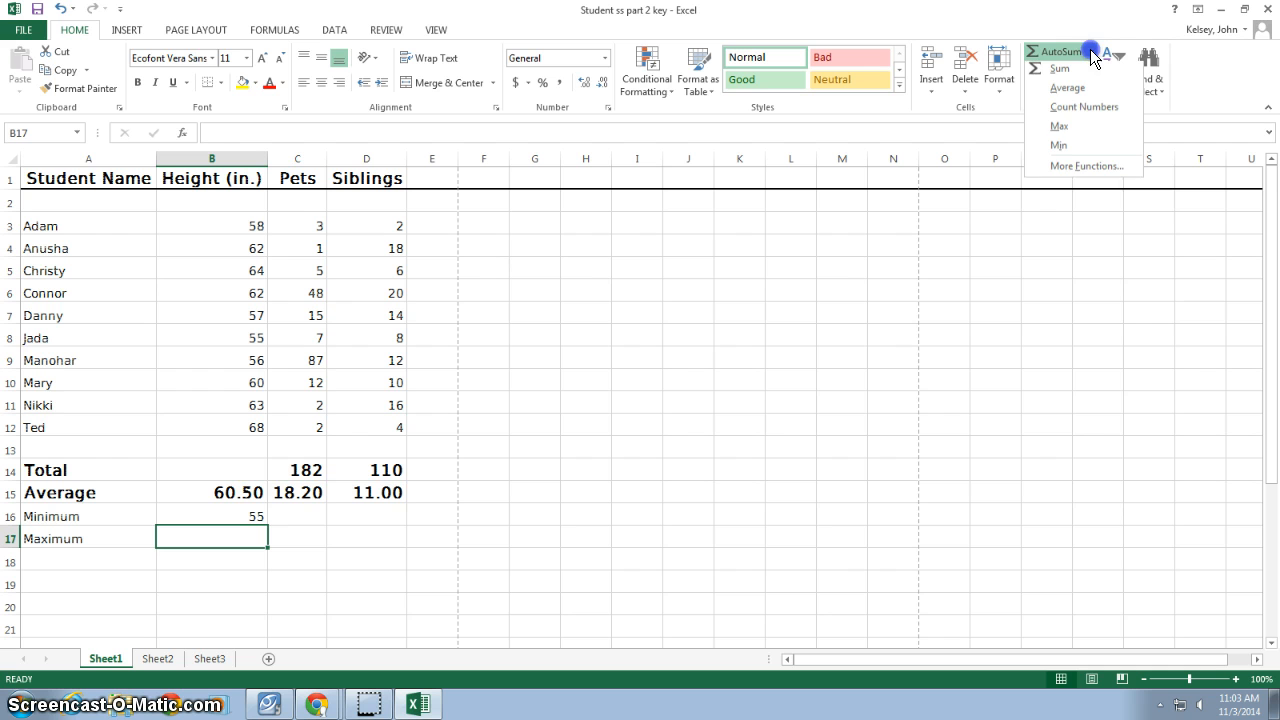
left_click(1088, 129)
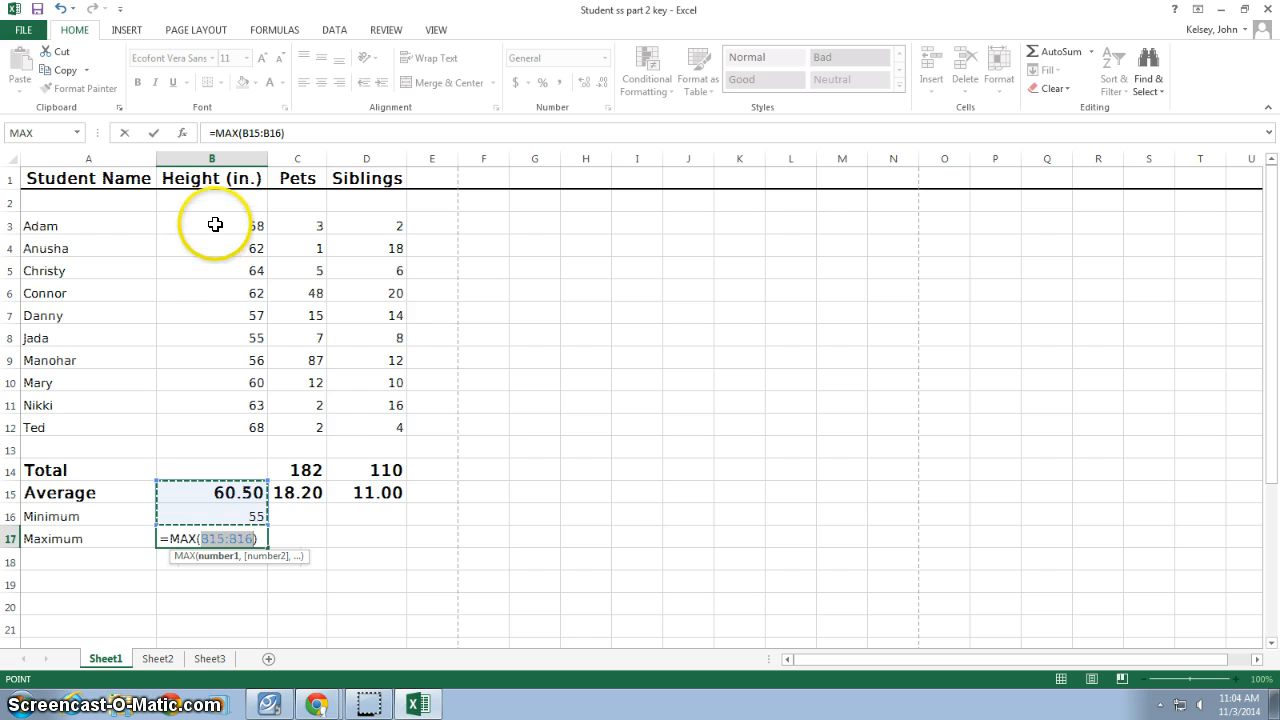
left_click_drag(213, 231, 224, 428)
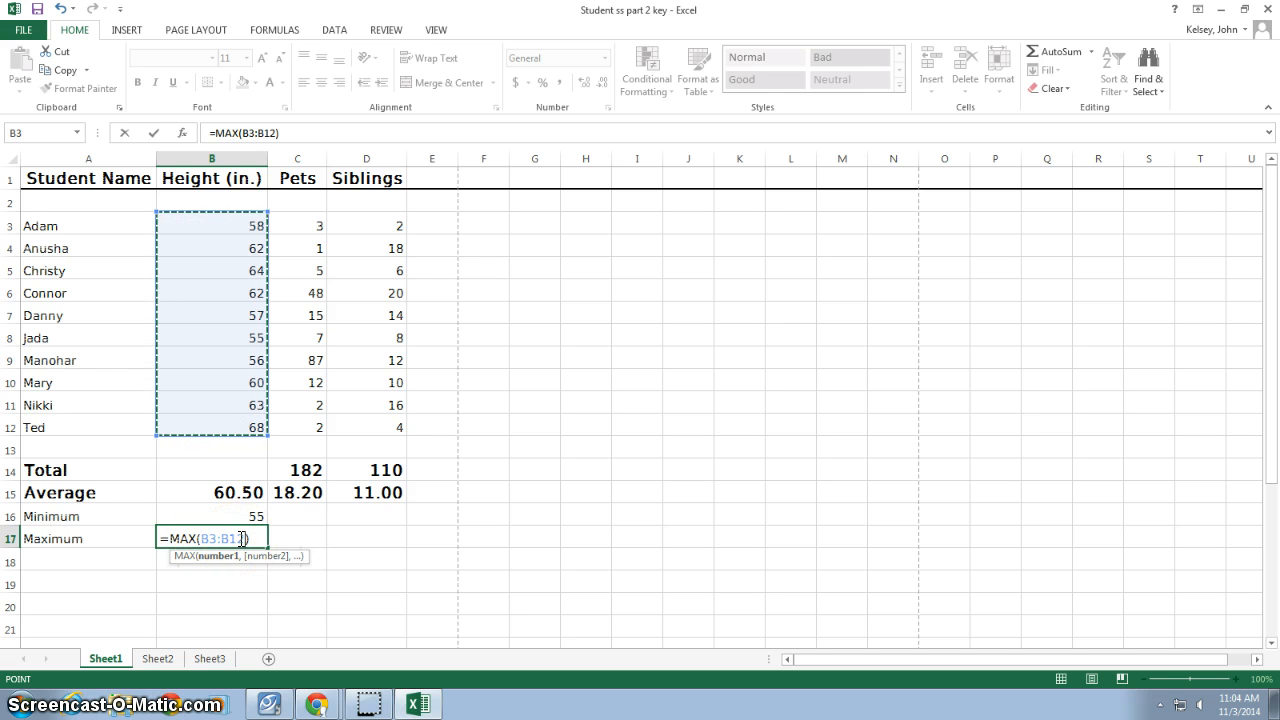
key("Return")
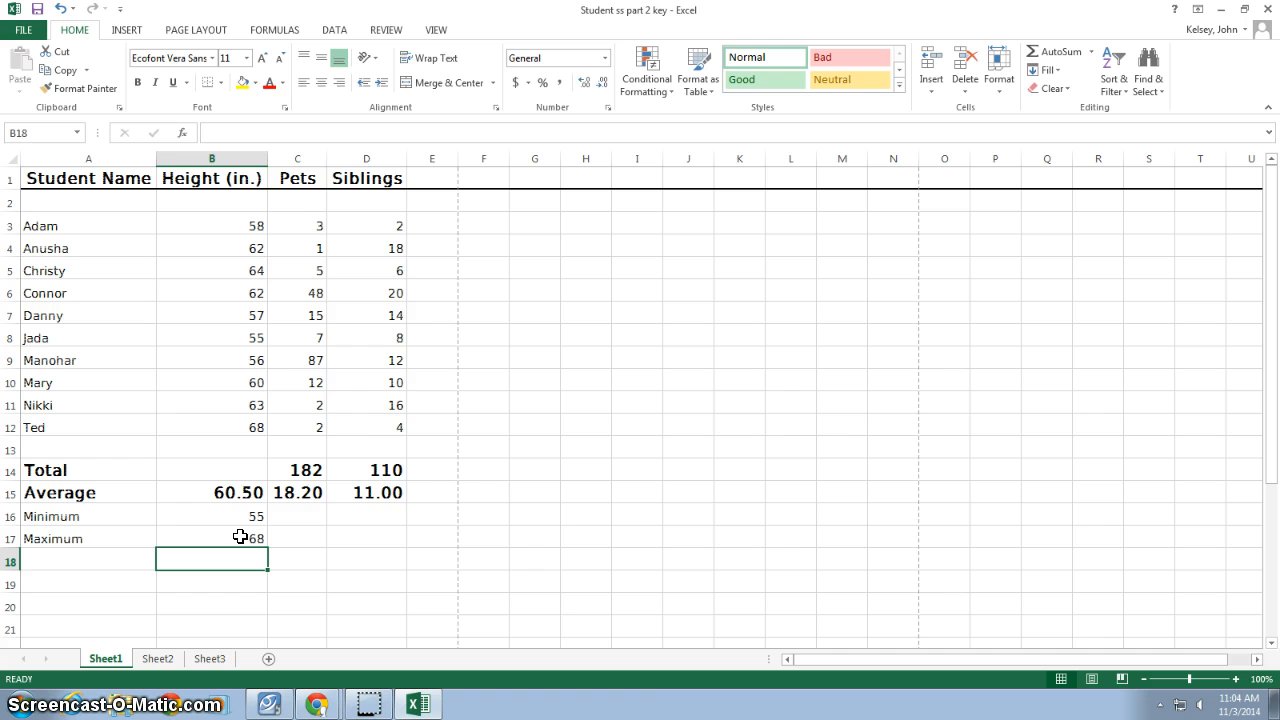
left_click(312, 535)
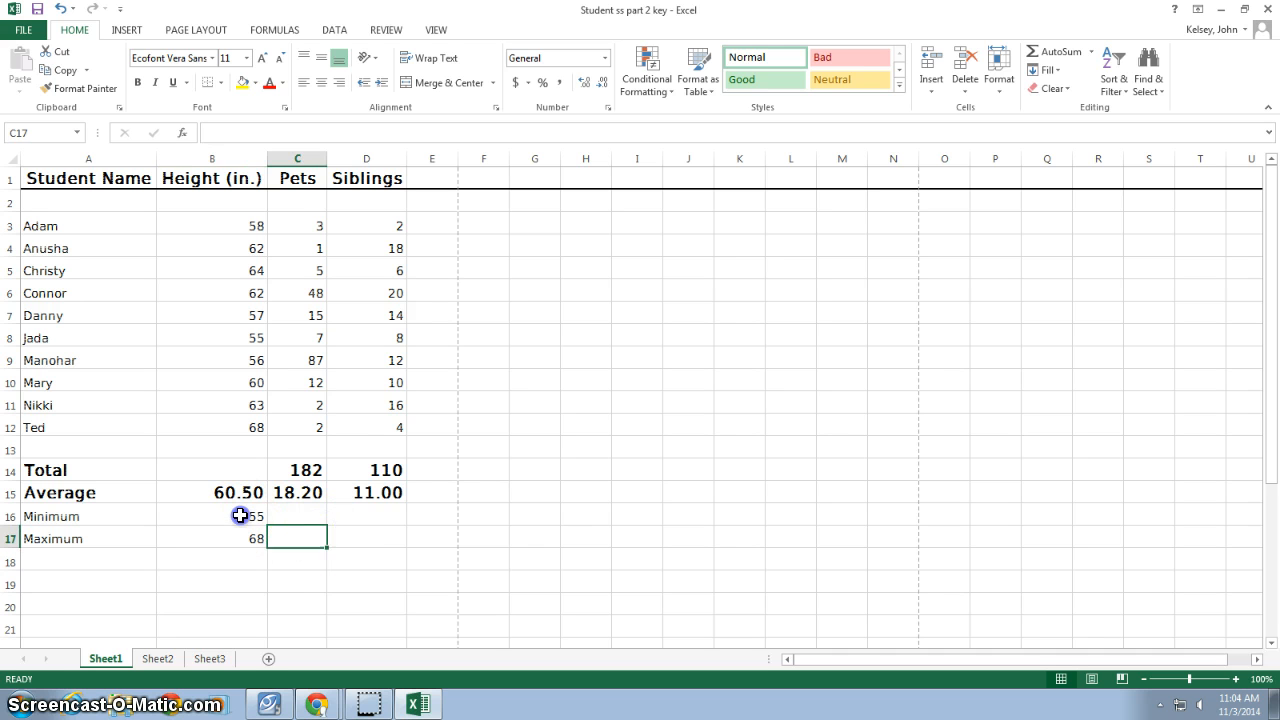
left_click(240, 515)
left_click(289, 512)
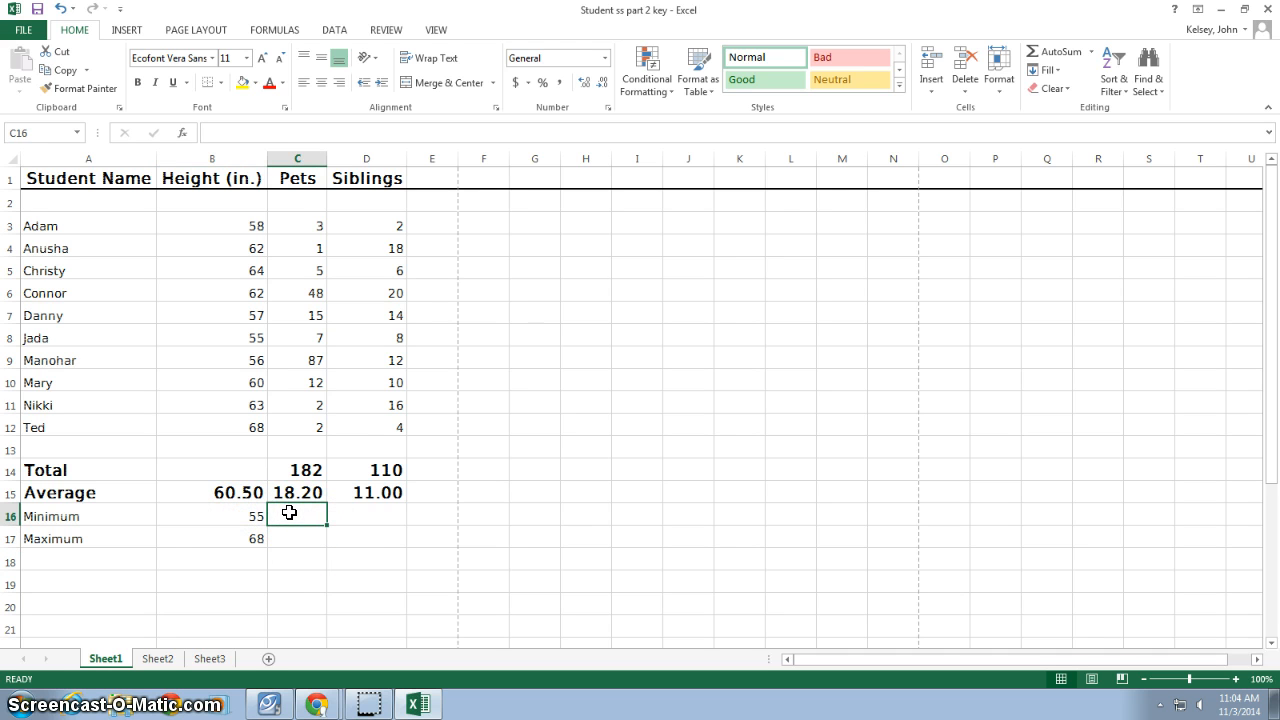
left_click(380, 518)
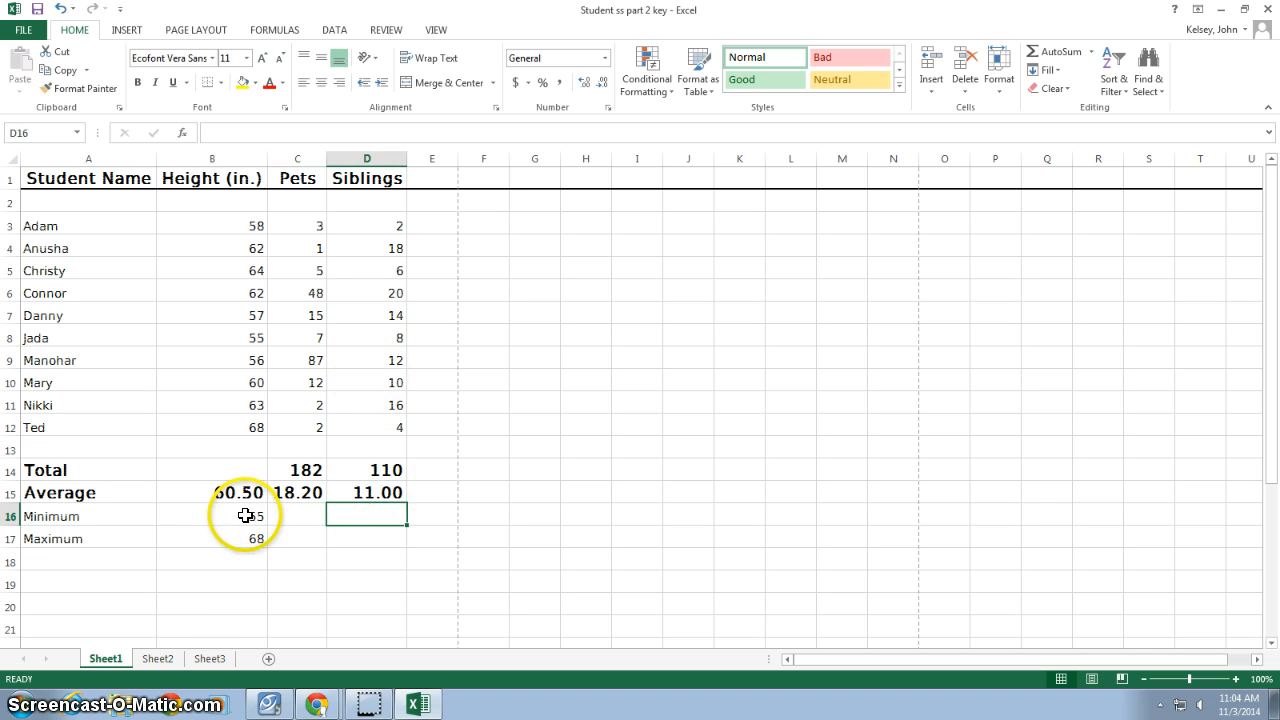
Fill the MIN formula from B16 across to C16 and D16 for the Pets and Siblings columns
left_click(245, 515)
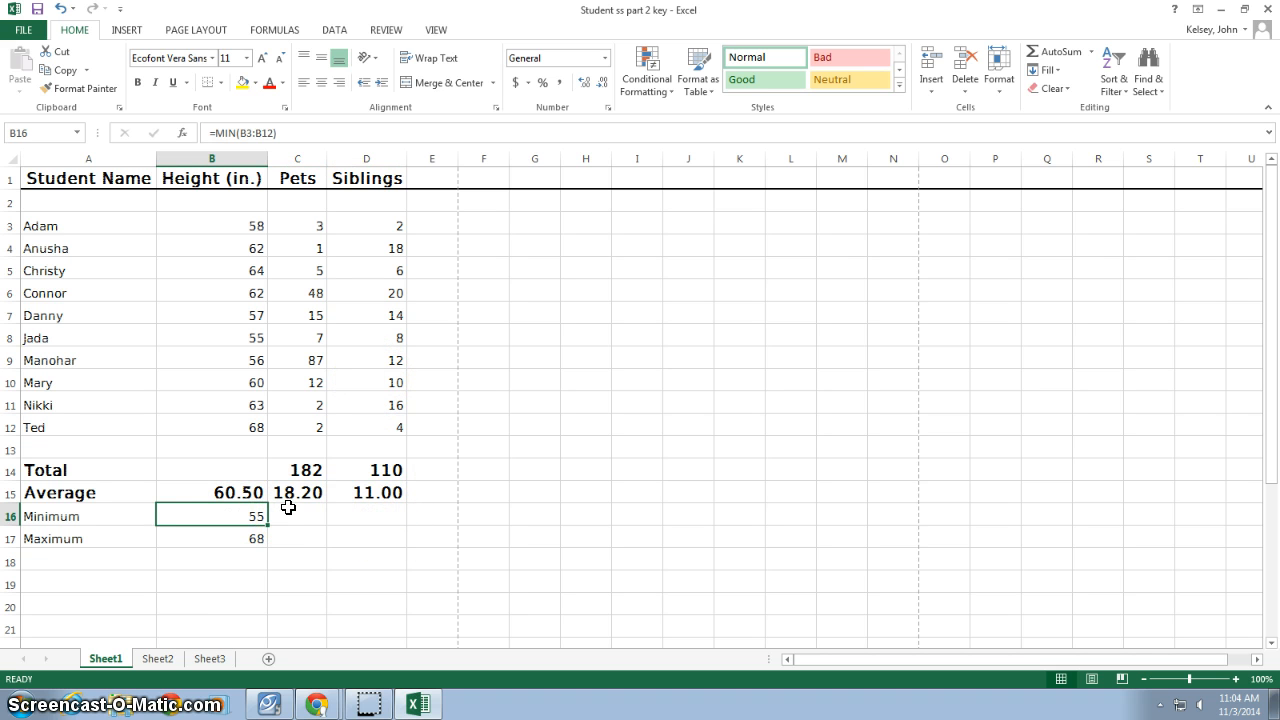
left_click(289, 514)
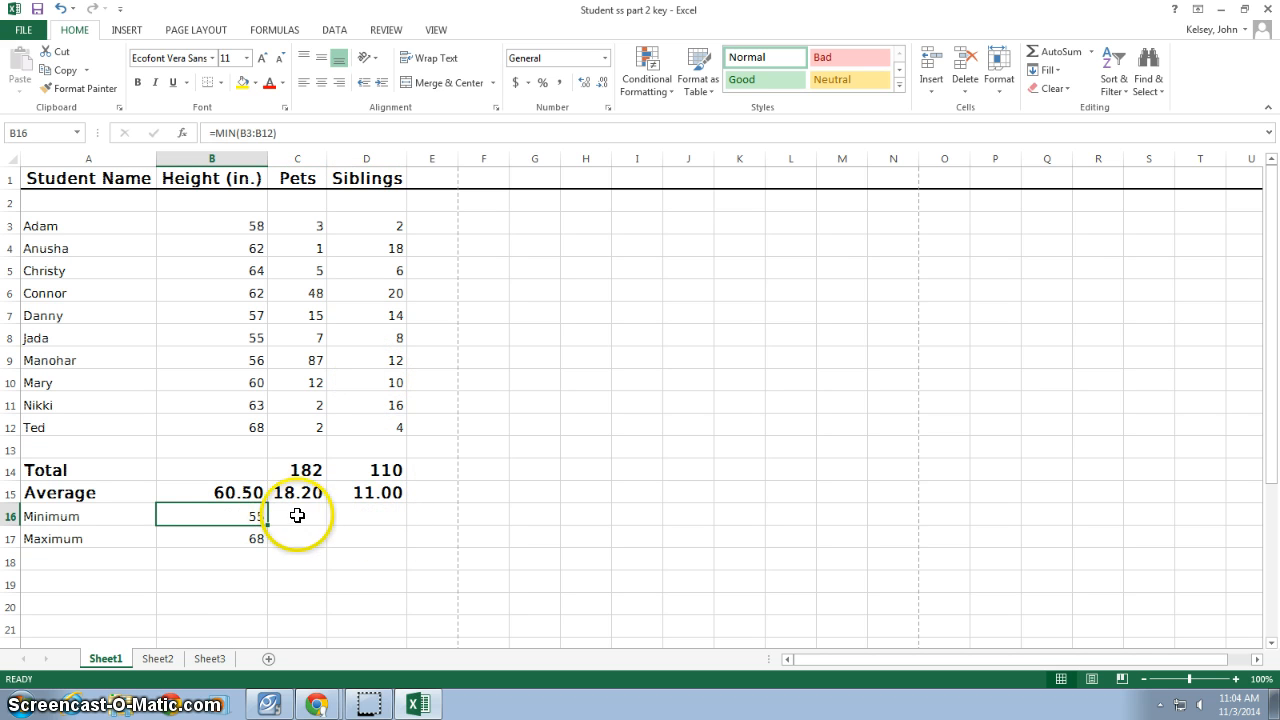
left_click(241, 516)
double_click(237, 516)
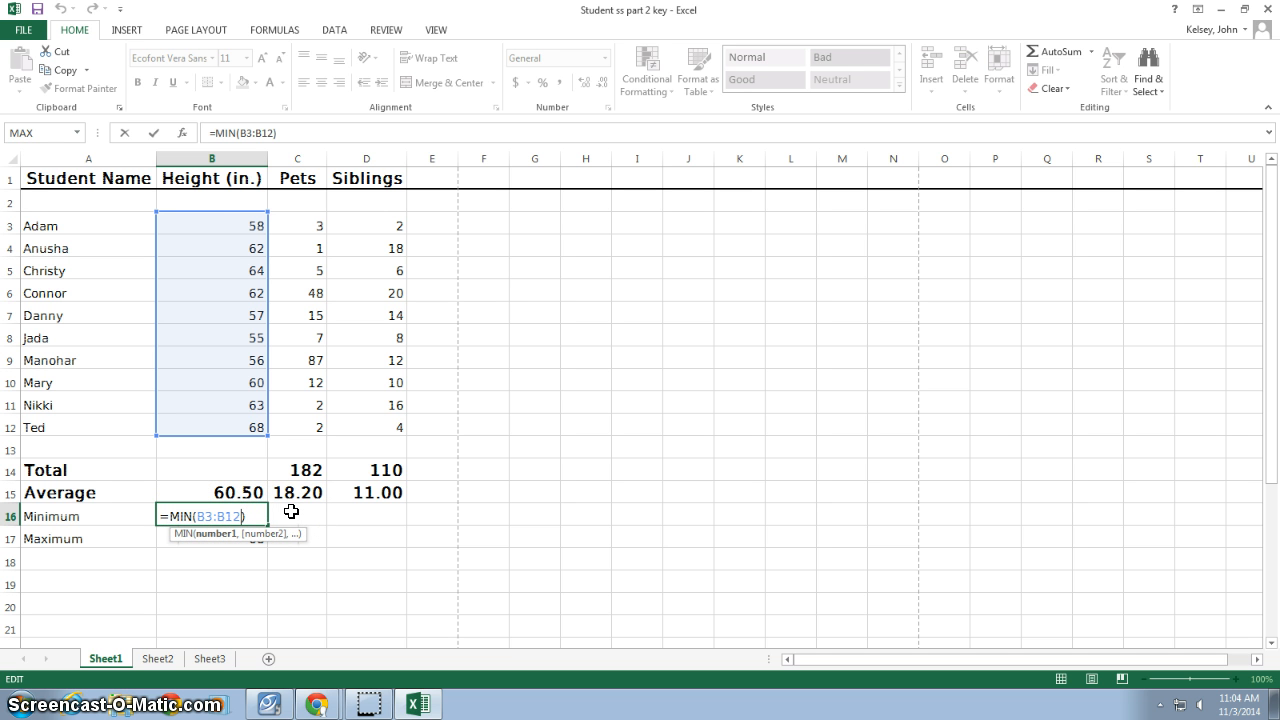
key("Return")
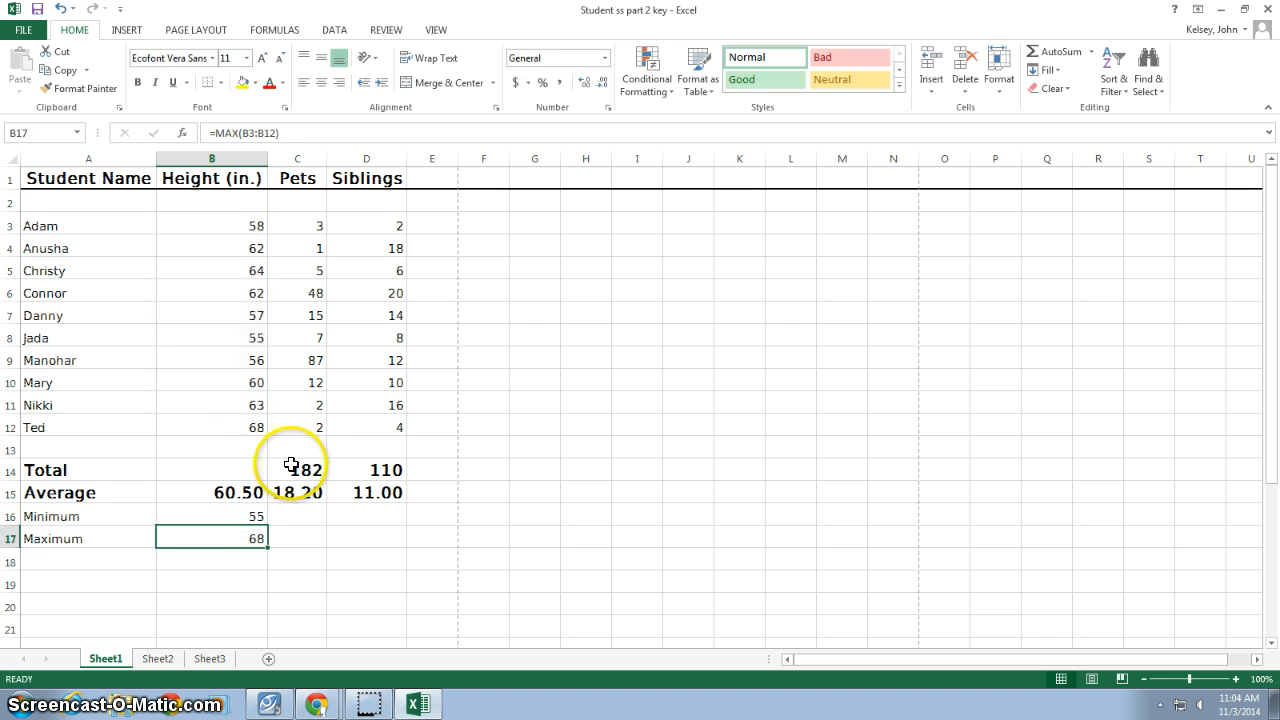
left_click(244, 515)
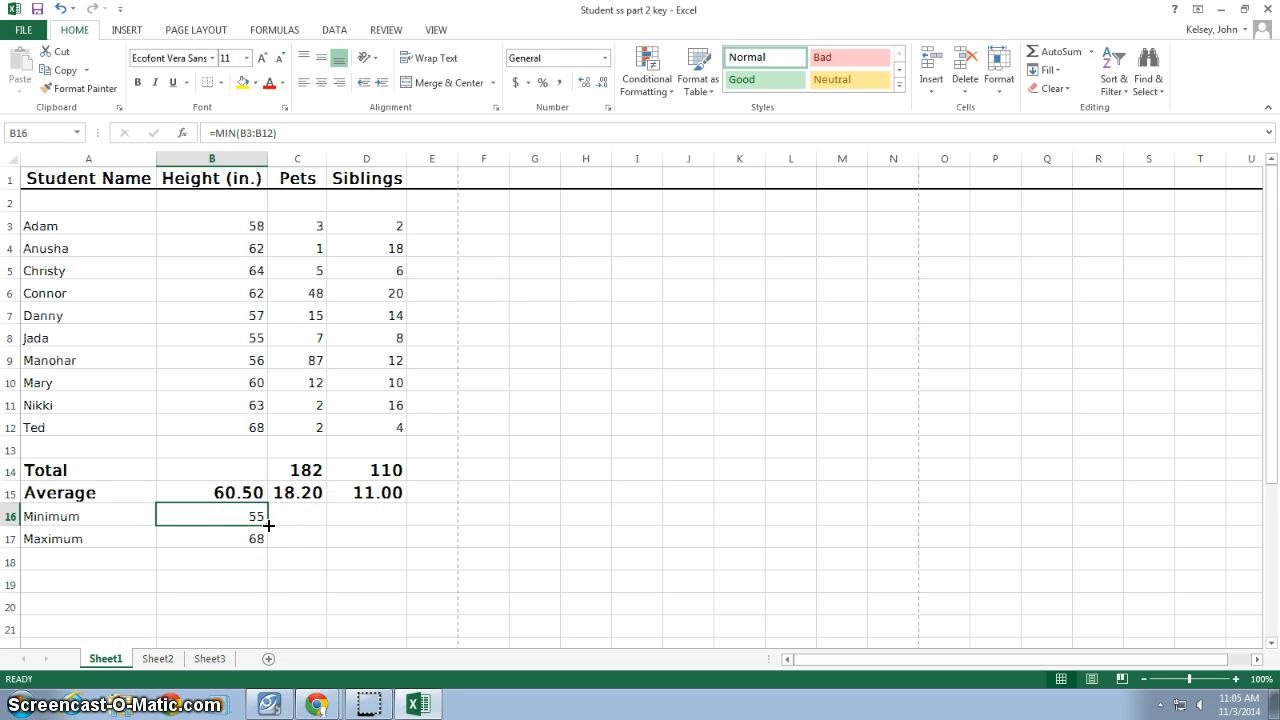
left_click_drag(268, 525, 405, 524)
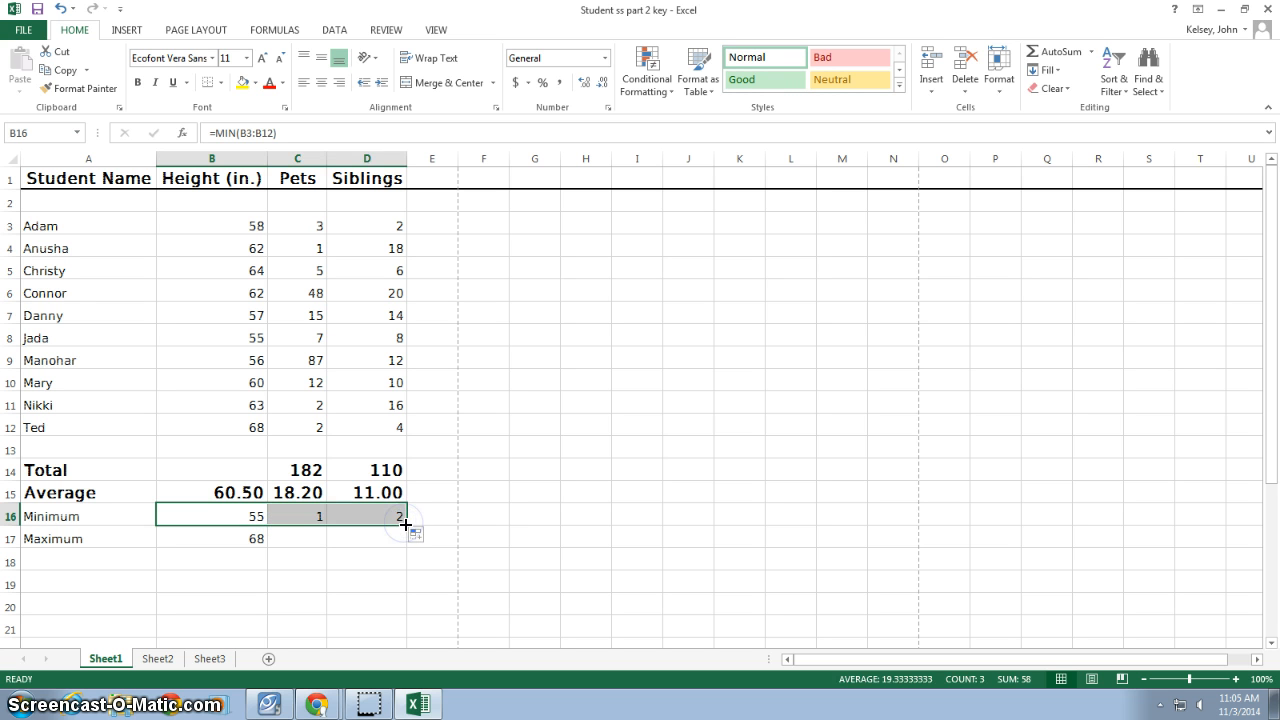
Inspect the cell ranges used by the copied minimum formulas in C16 and D16
left_click(316, 529)
double_click(316, 516)
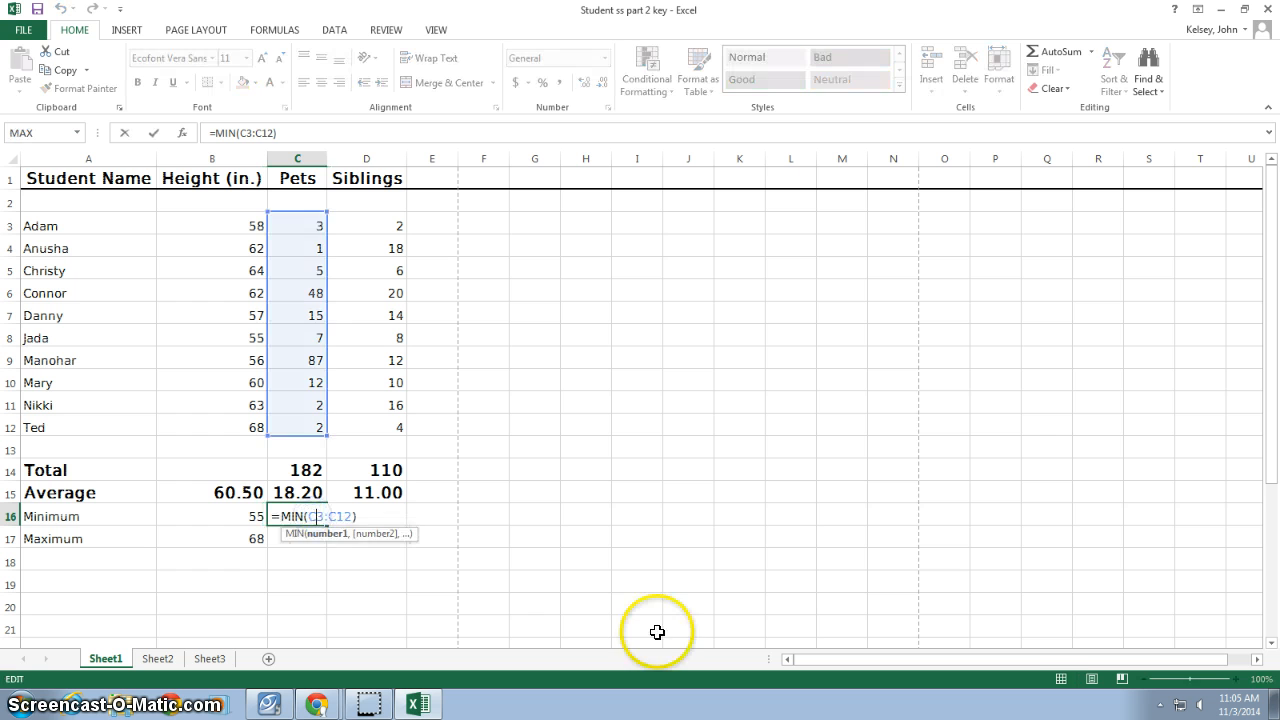
key("Return")
left_click(376, 516)
double_click(376, 516)
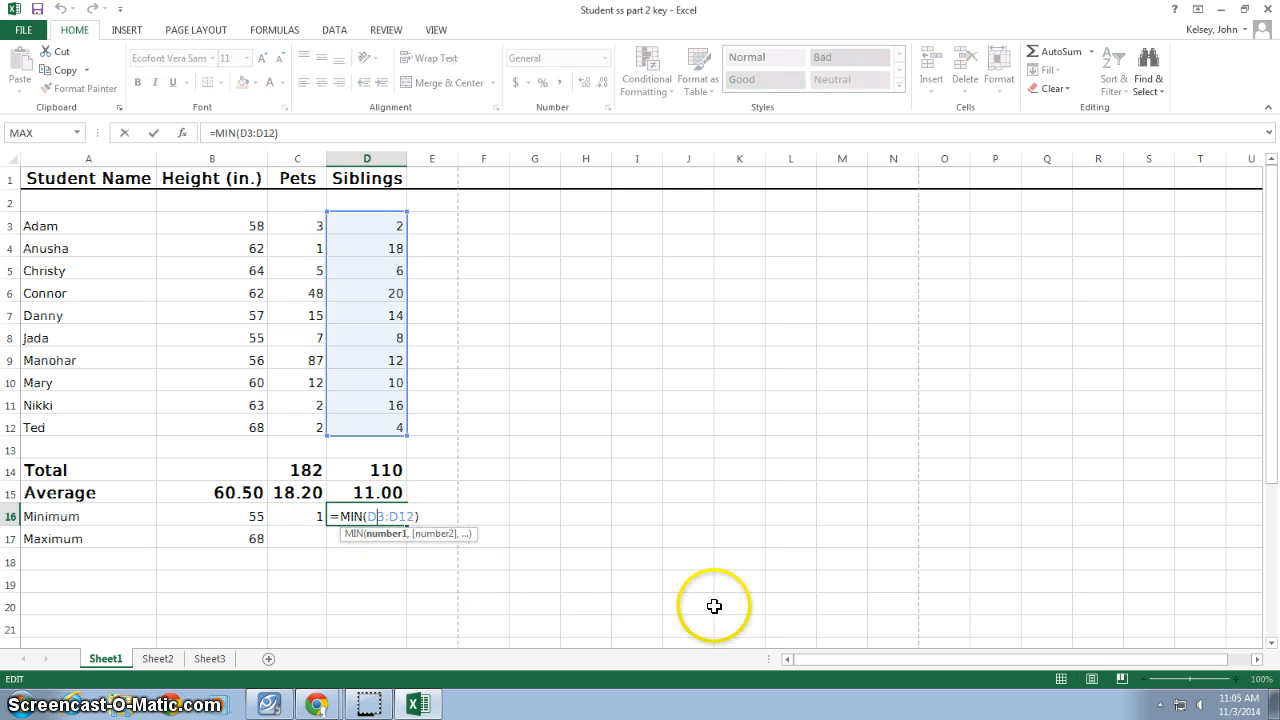
key("Return")
Fill the MAX formula from B17 across to C17 and D17 for the Pets and Siblings columns
left_click(255, 538)
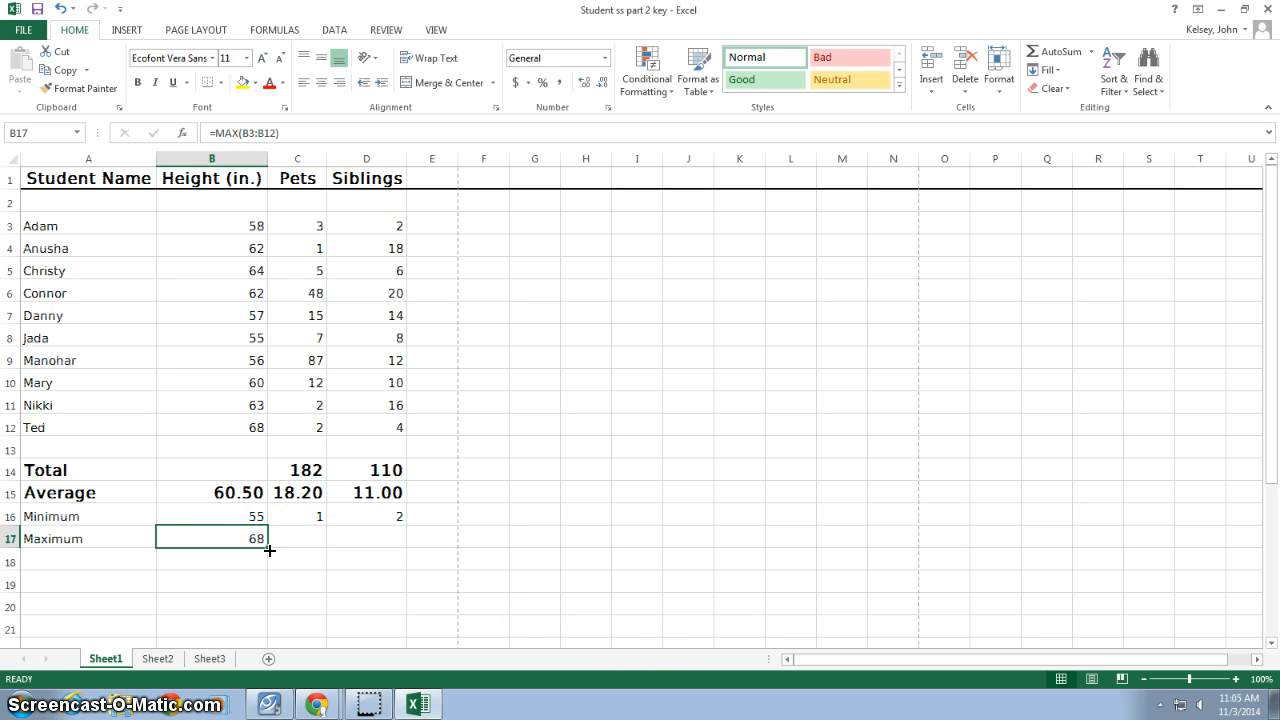
left_click_drag(268, 548, 410, 548)
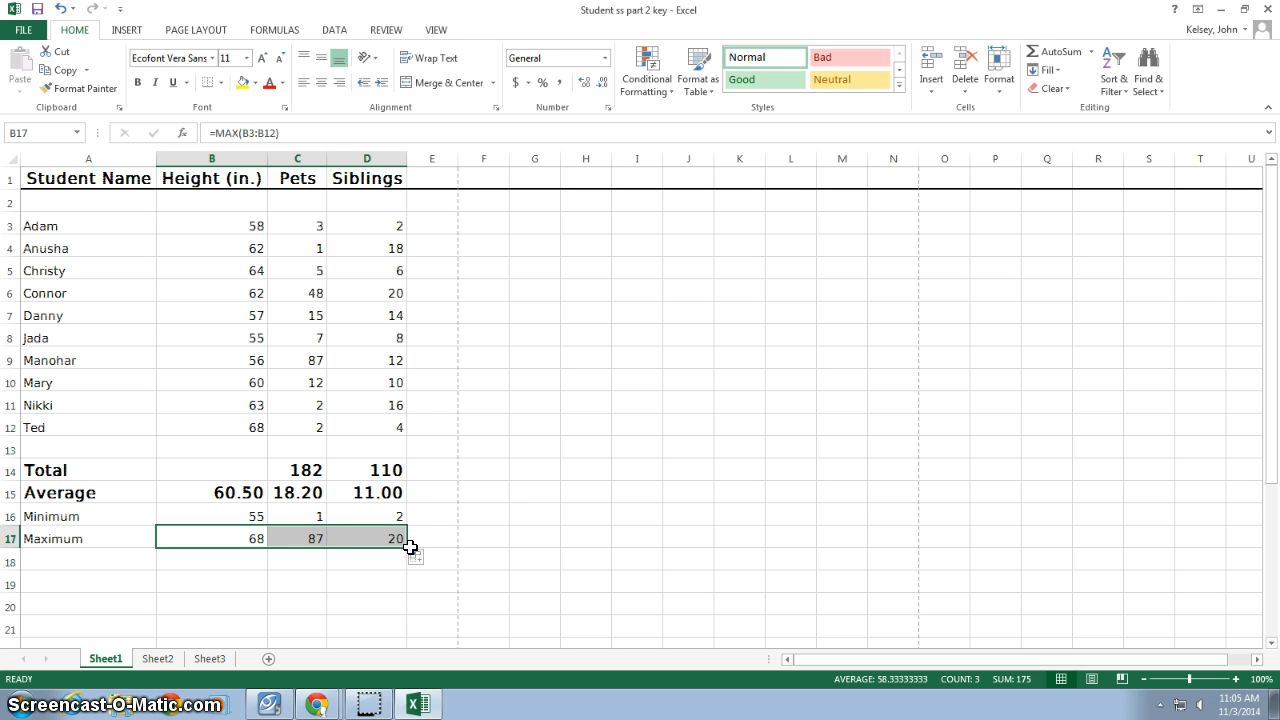
left_click(471, 517)
Copy the formatting of the Average label in A15 onto the Minimum and Maximum rows, A16:D17, with Format Painter
left_click(63, 491)
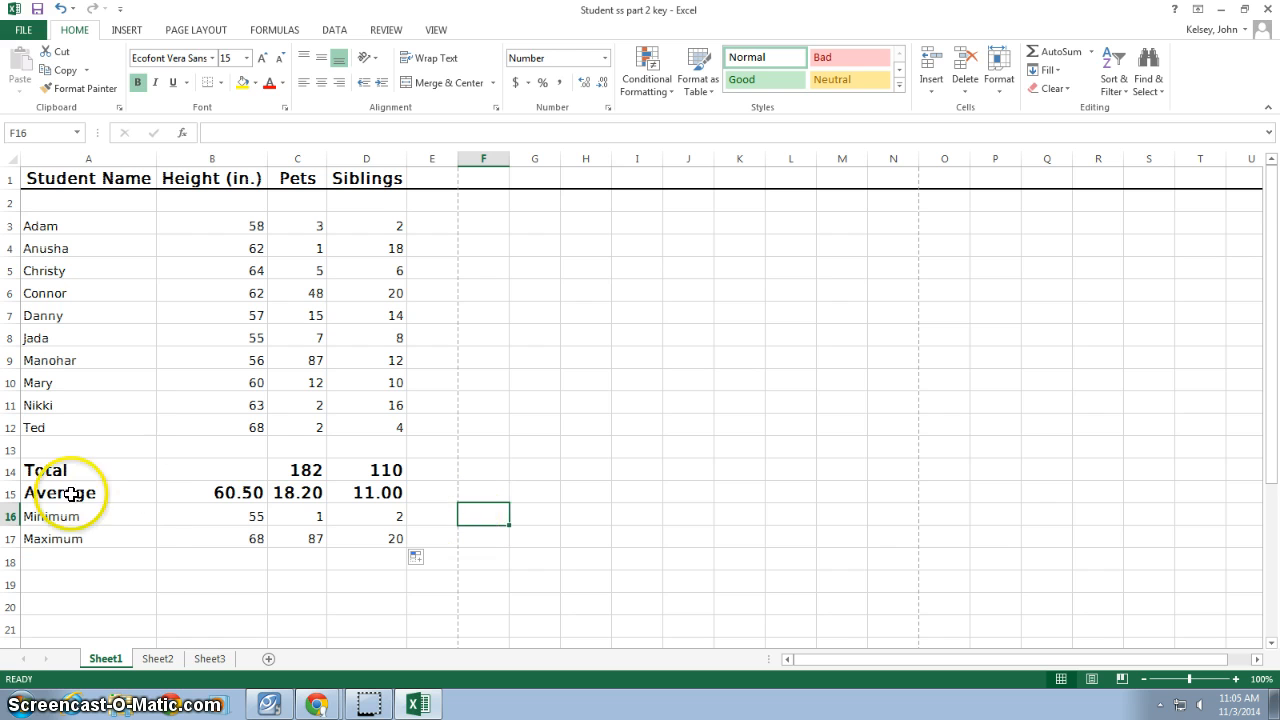
left_click_drag(60, 515, 386, 532)
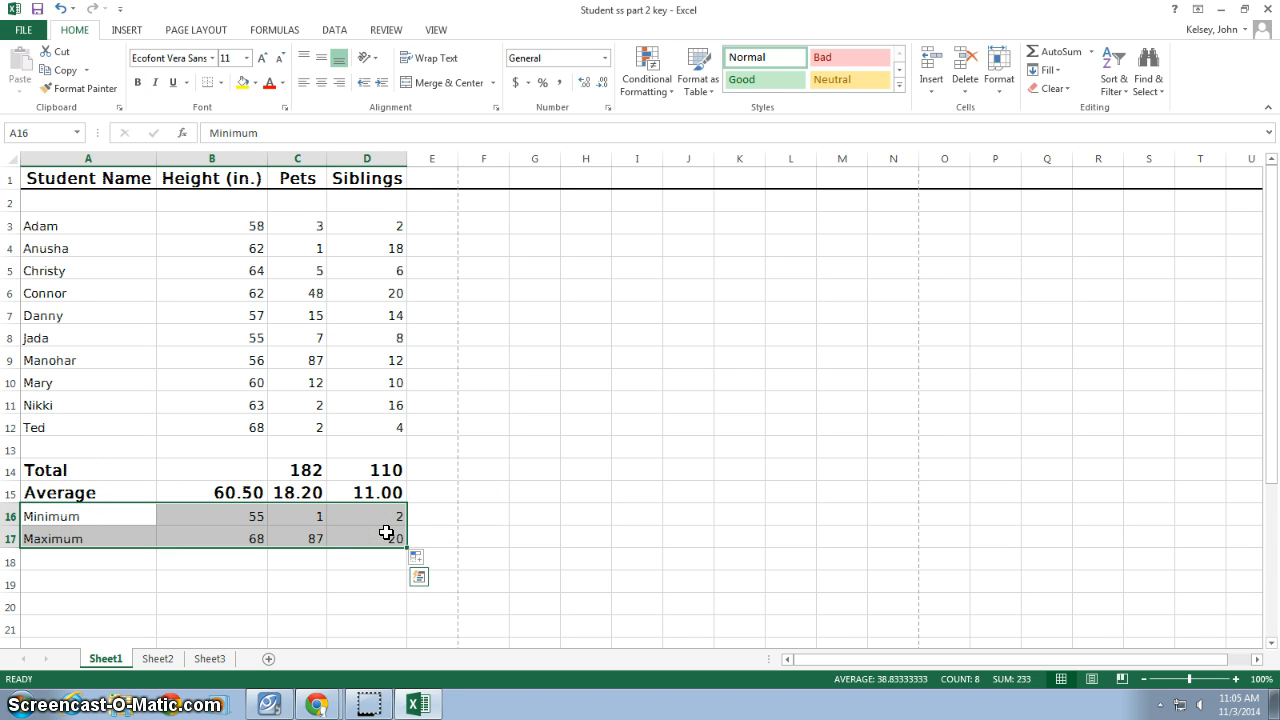
left_click(85, 493)
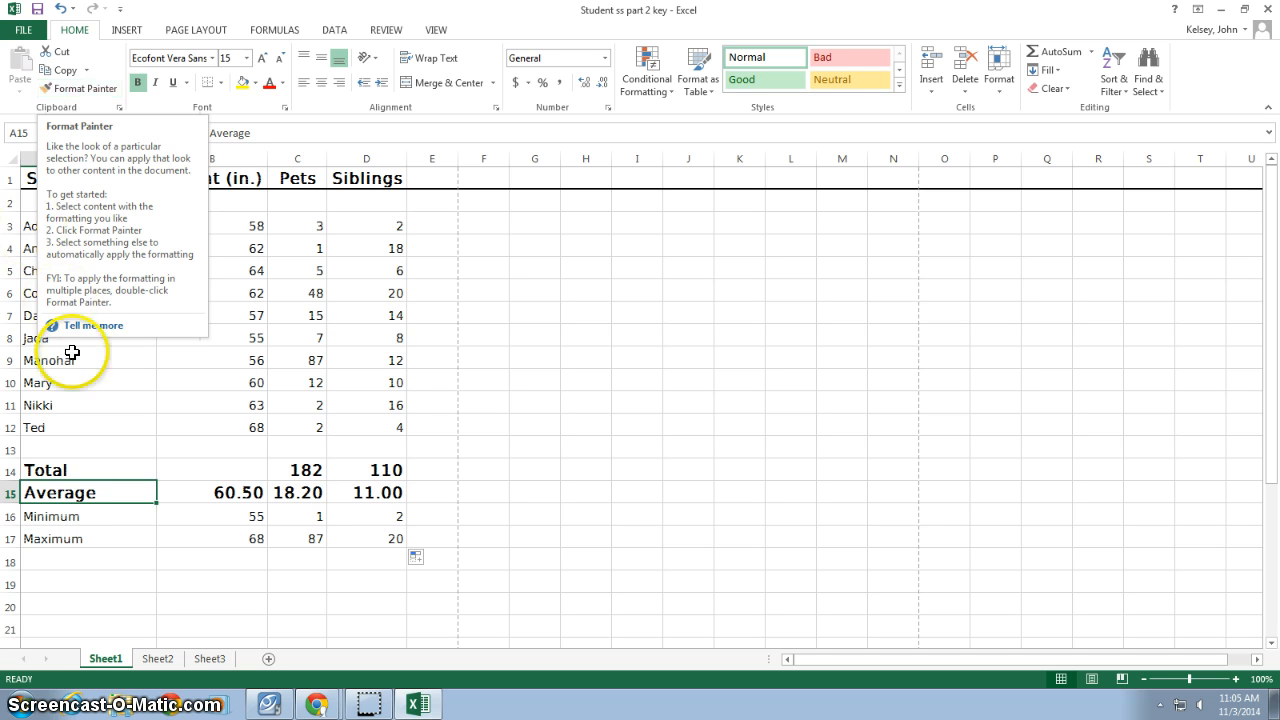
left_click(63, 493)
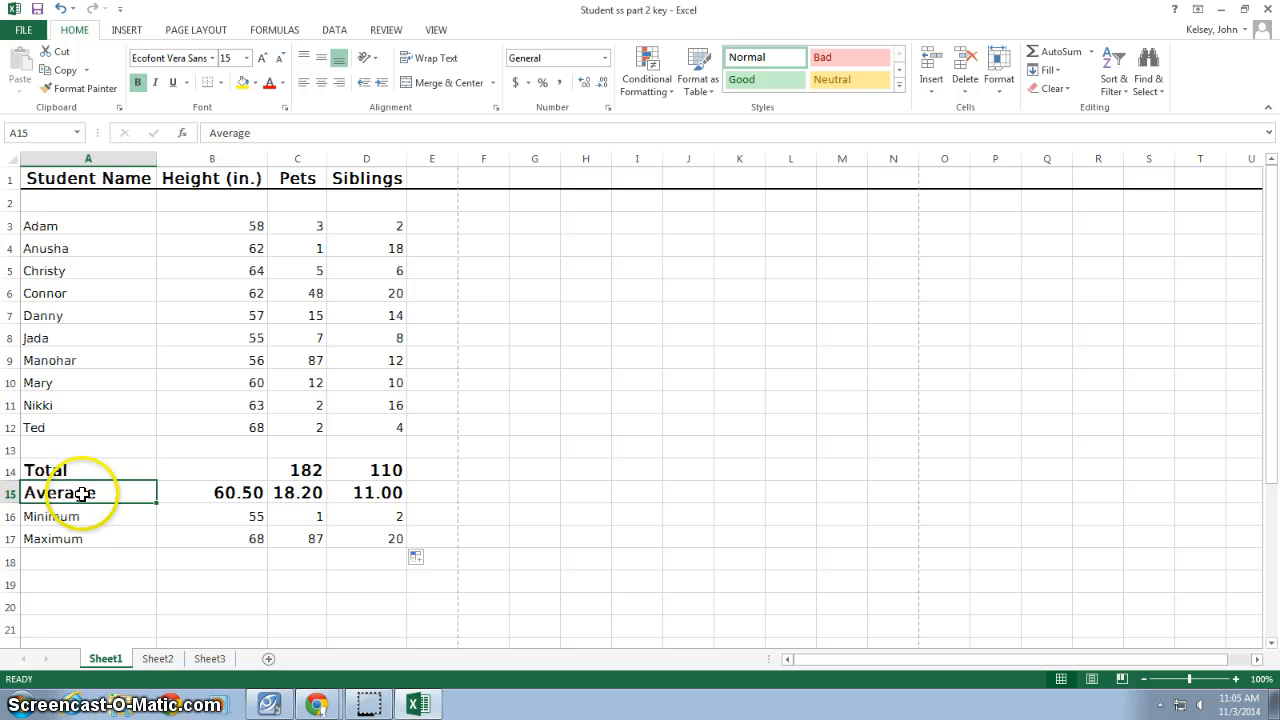
left_click(78, 88)
mouse_move(97, 522)
left_mouse_down()
mouse_move(180, 517)
mouse_move(354, 540)
left_mouse_up()
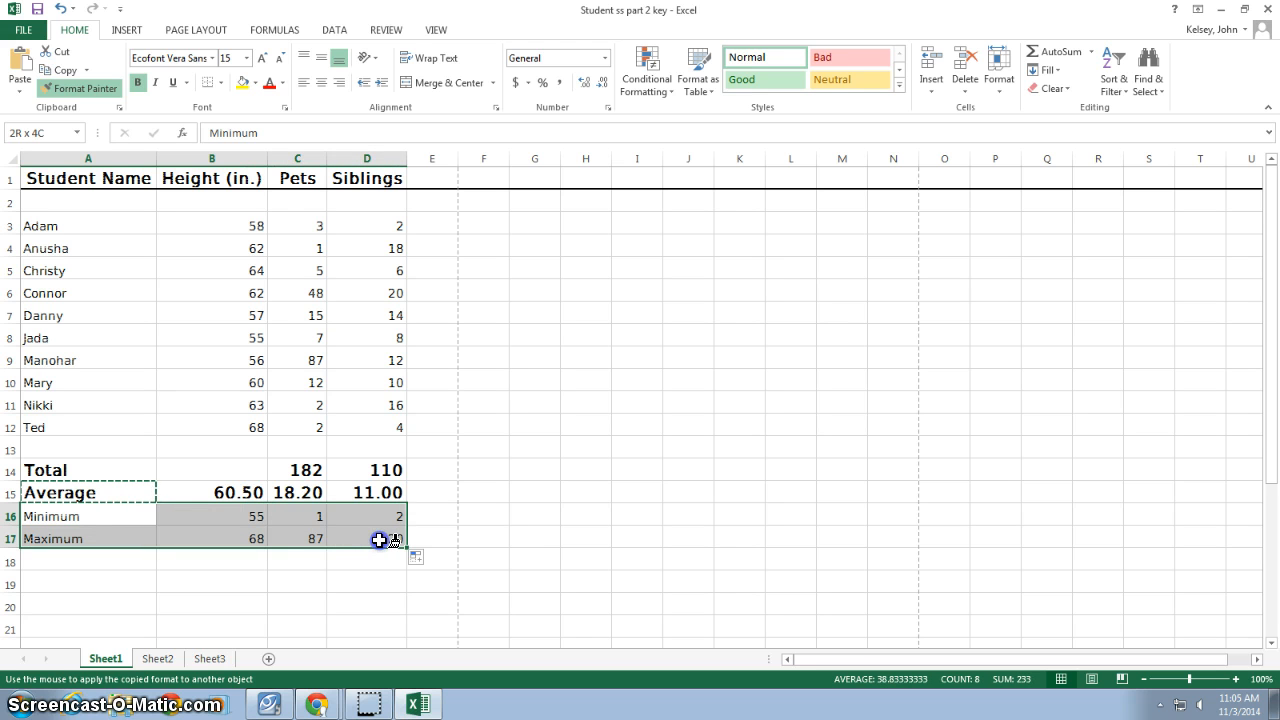
left_click_drag(380, 540, 381, 539)
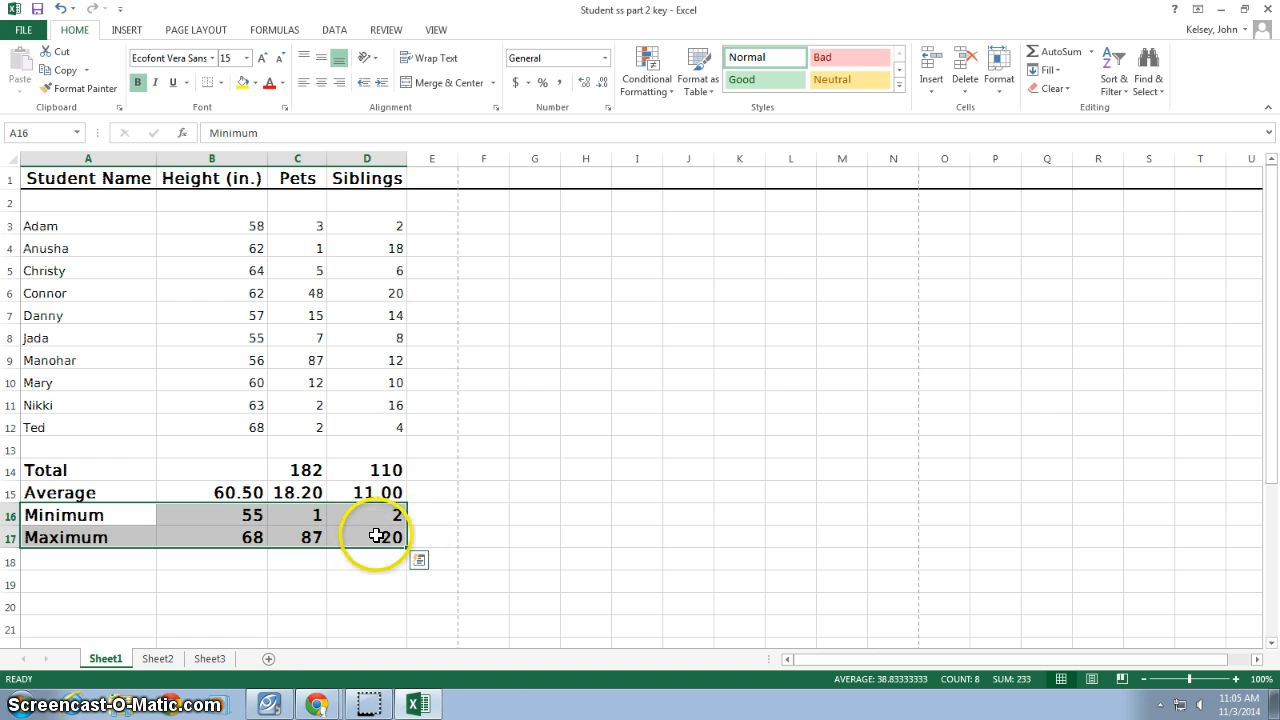
left_click(76, 581)
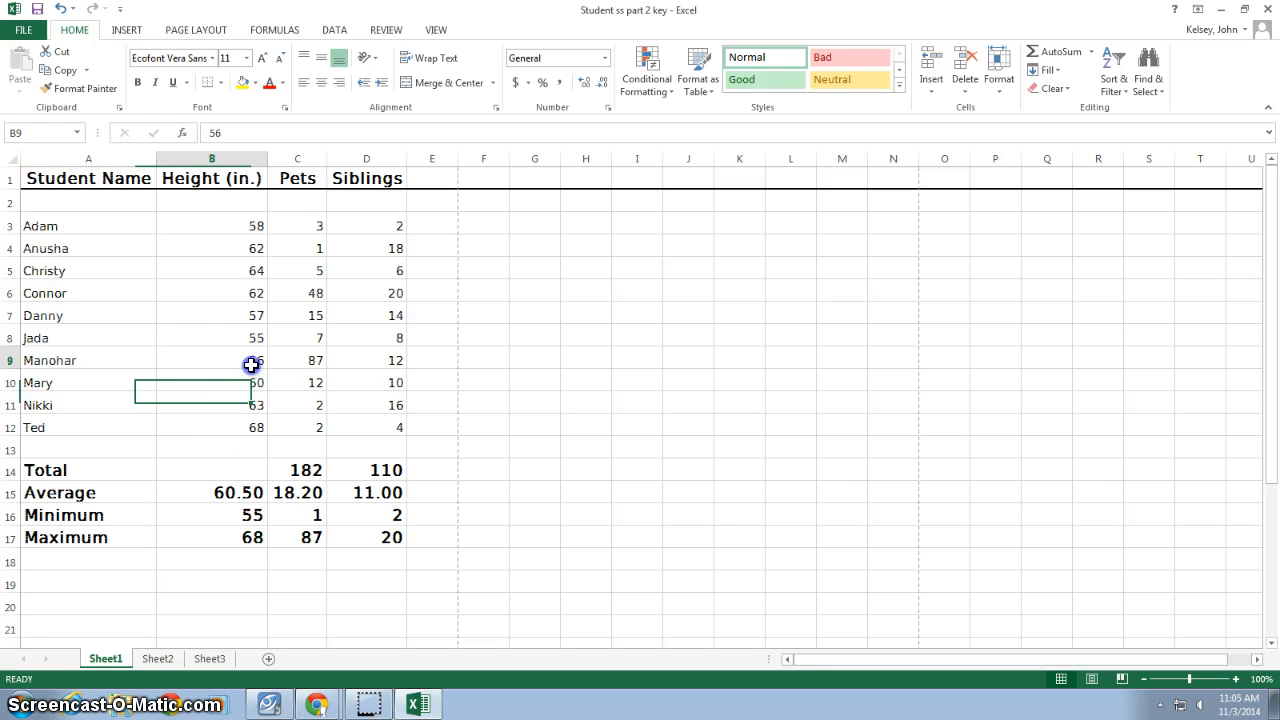
Insert a 2-D clustered column chart based on header row 1 and student rows 3 to 12, excluding blank row 2
left_click(11, 178)
left_click(26, 189)
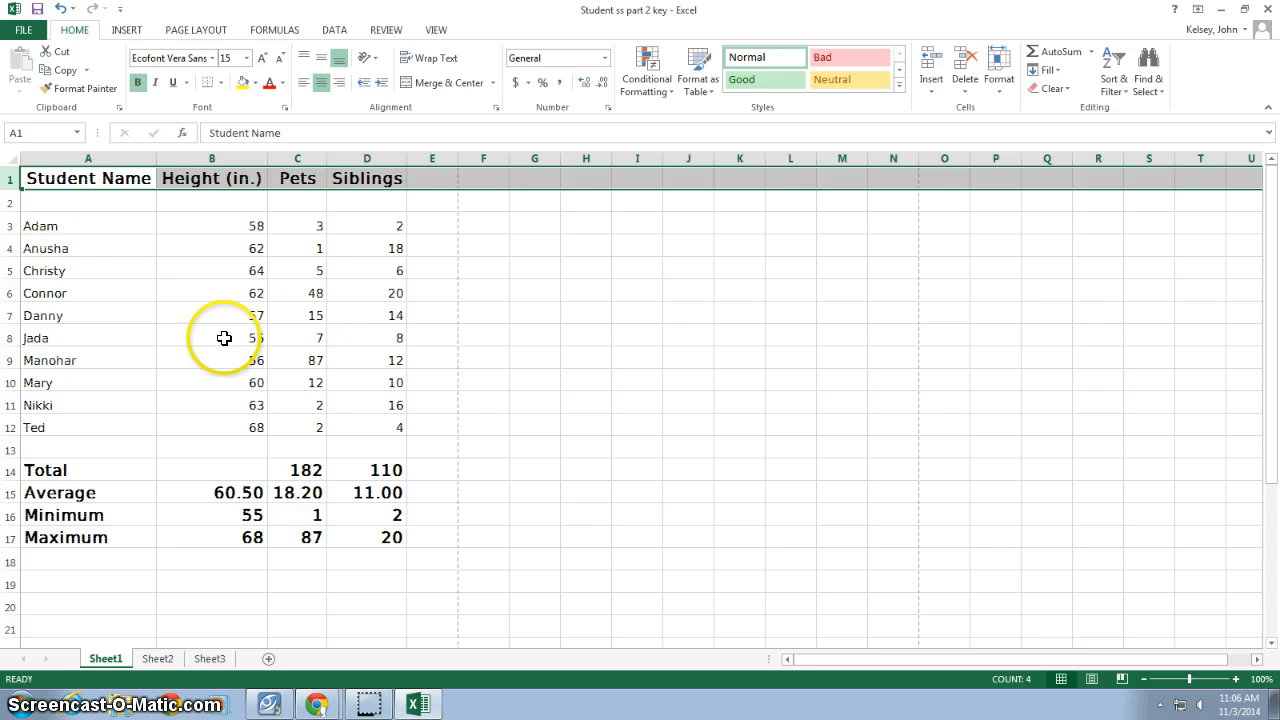
left_click_drag(12, 225, 8, 428)
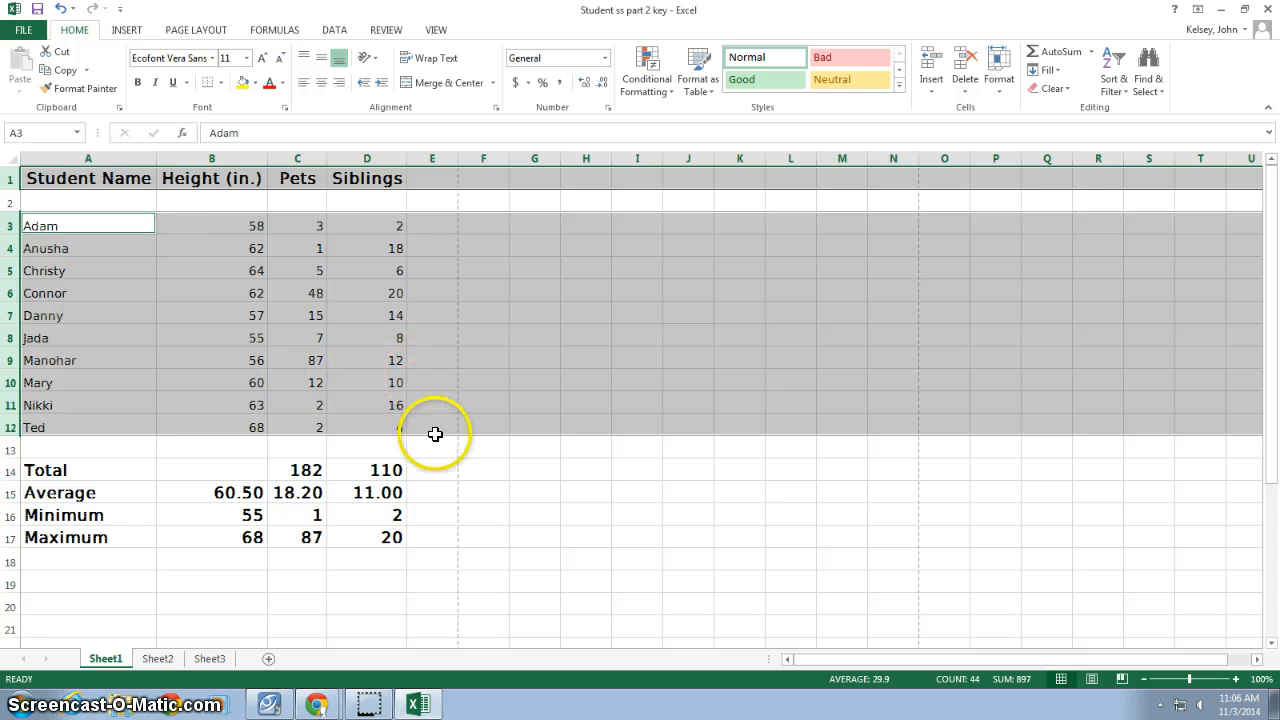
left_click(12, 179)
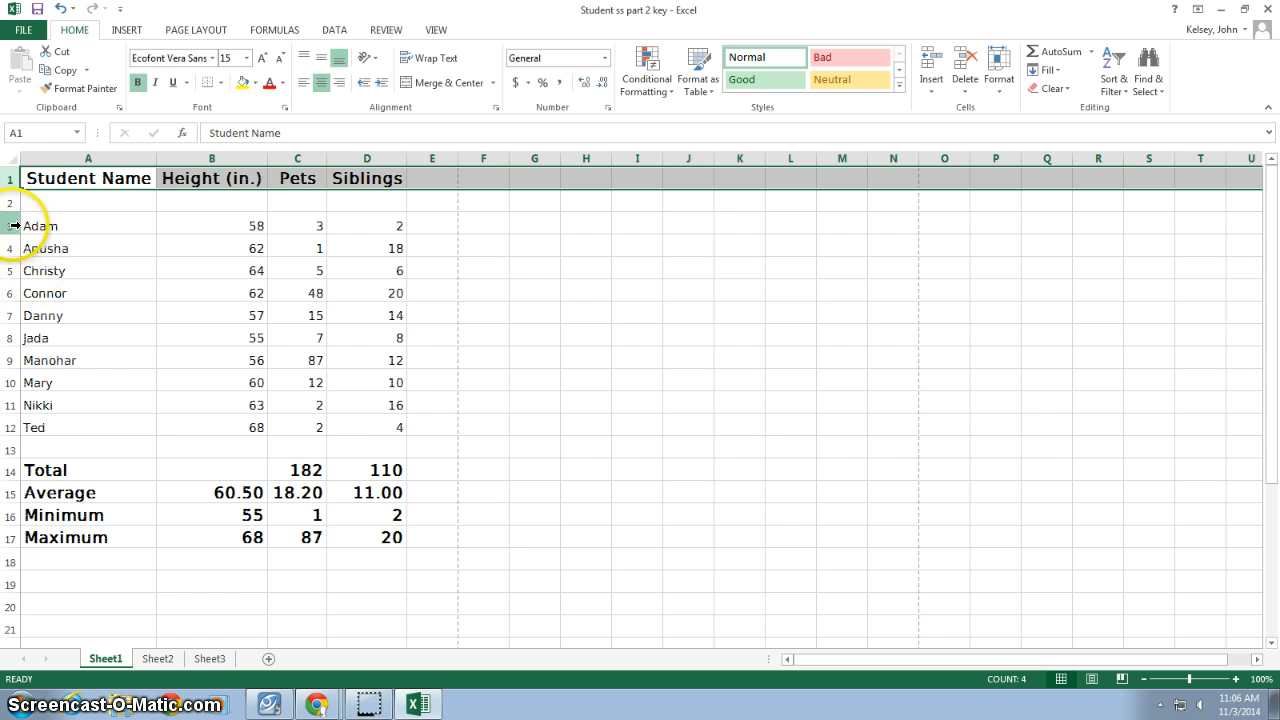
left_click_drag(12, 228, 9, 427)
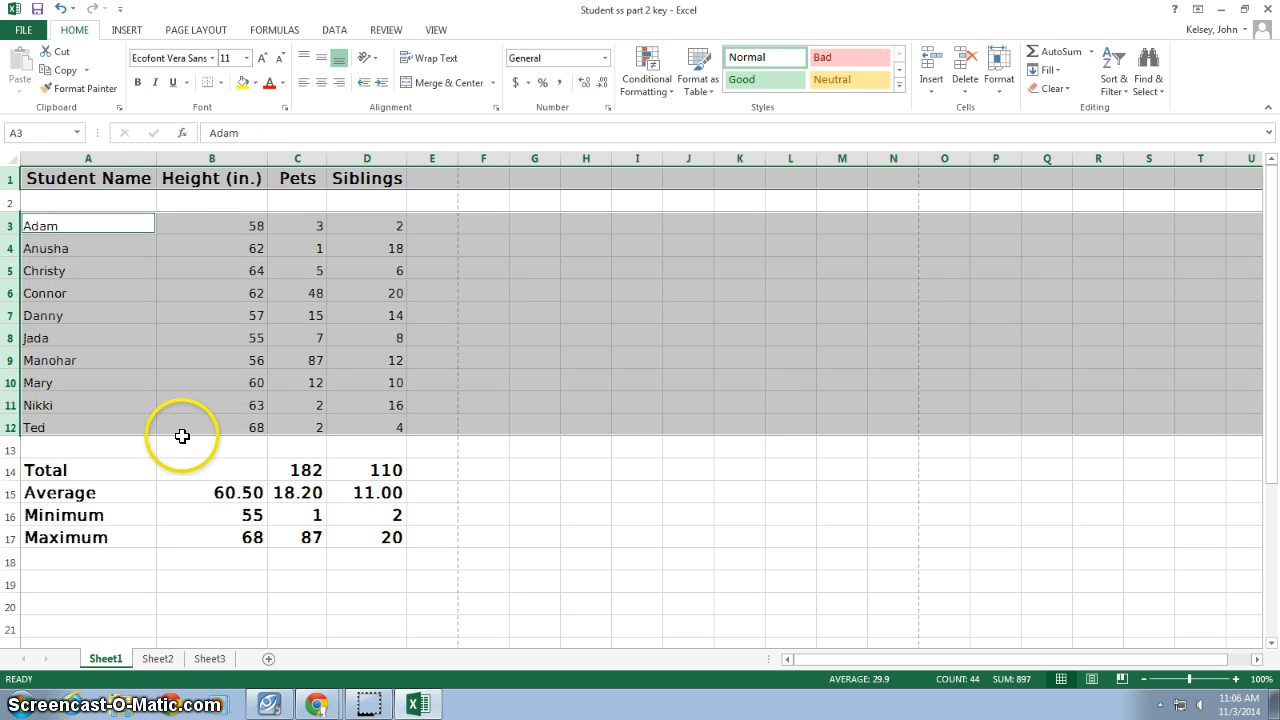
left_click(128, 30)
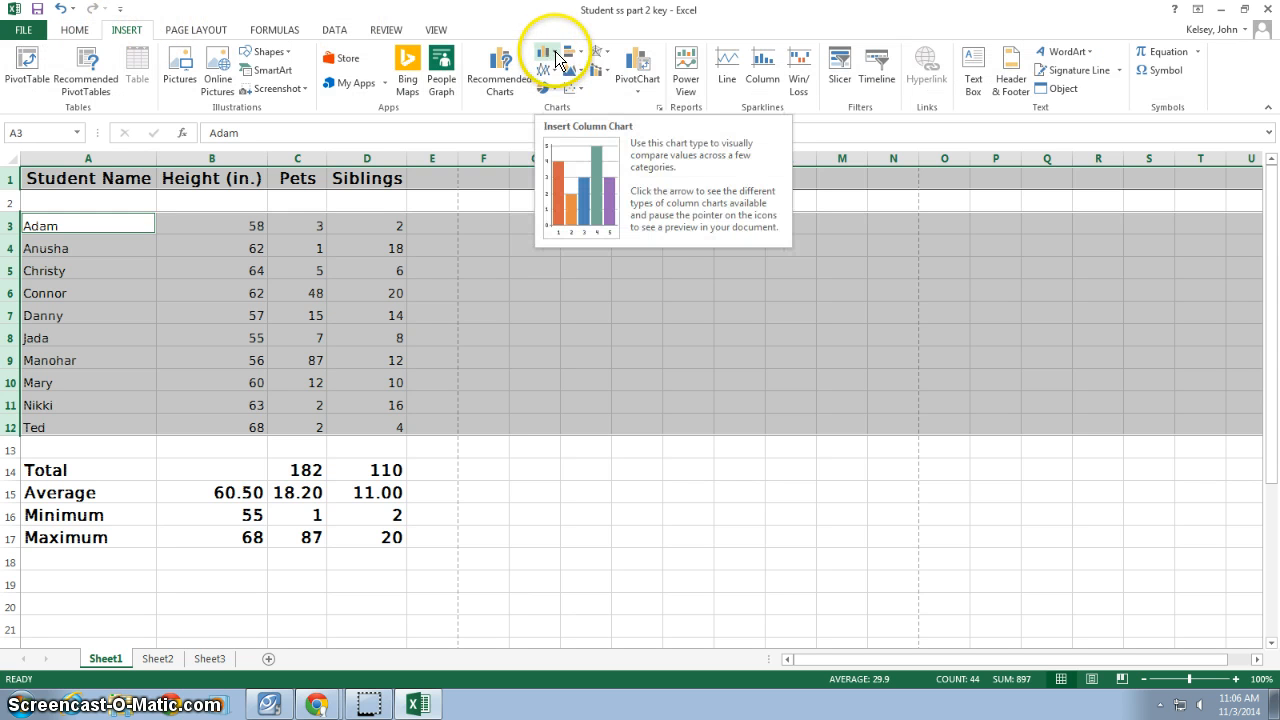
left_click(556, 58)
left_click(558, 106)
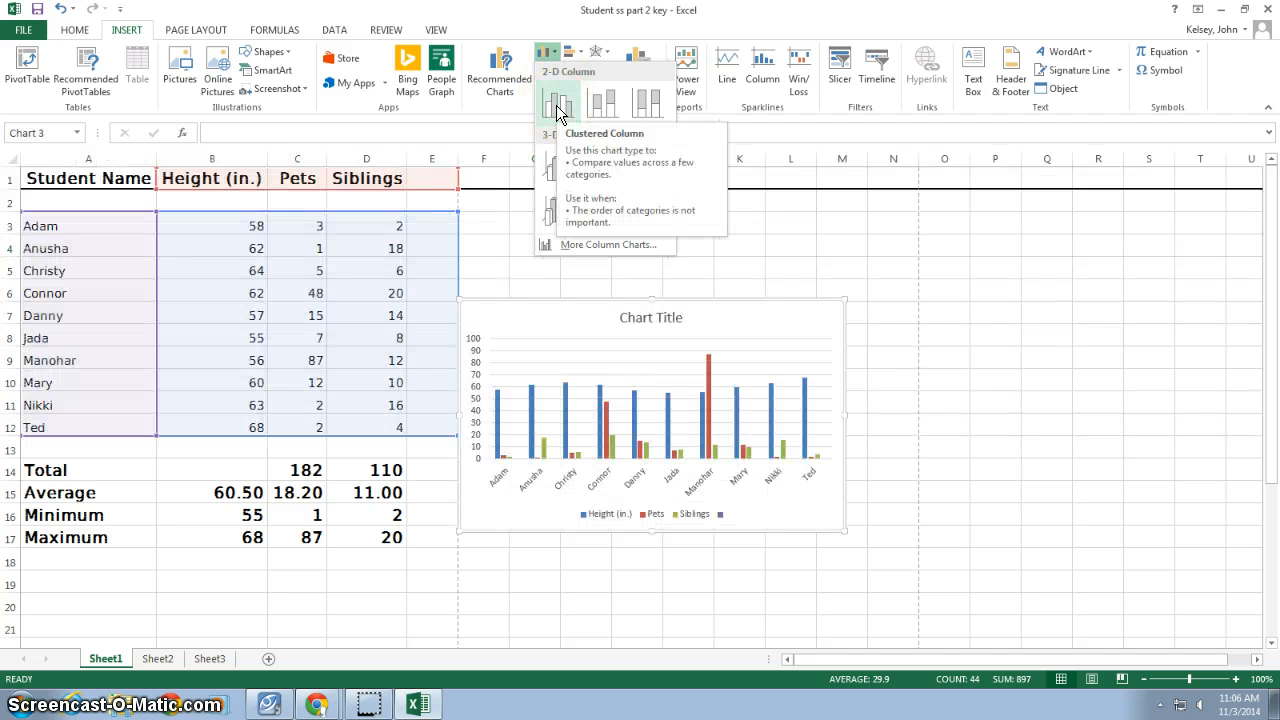
left_click(558, 106)
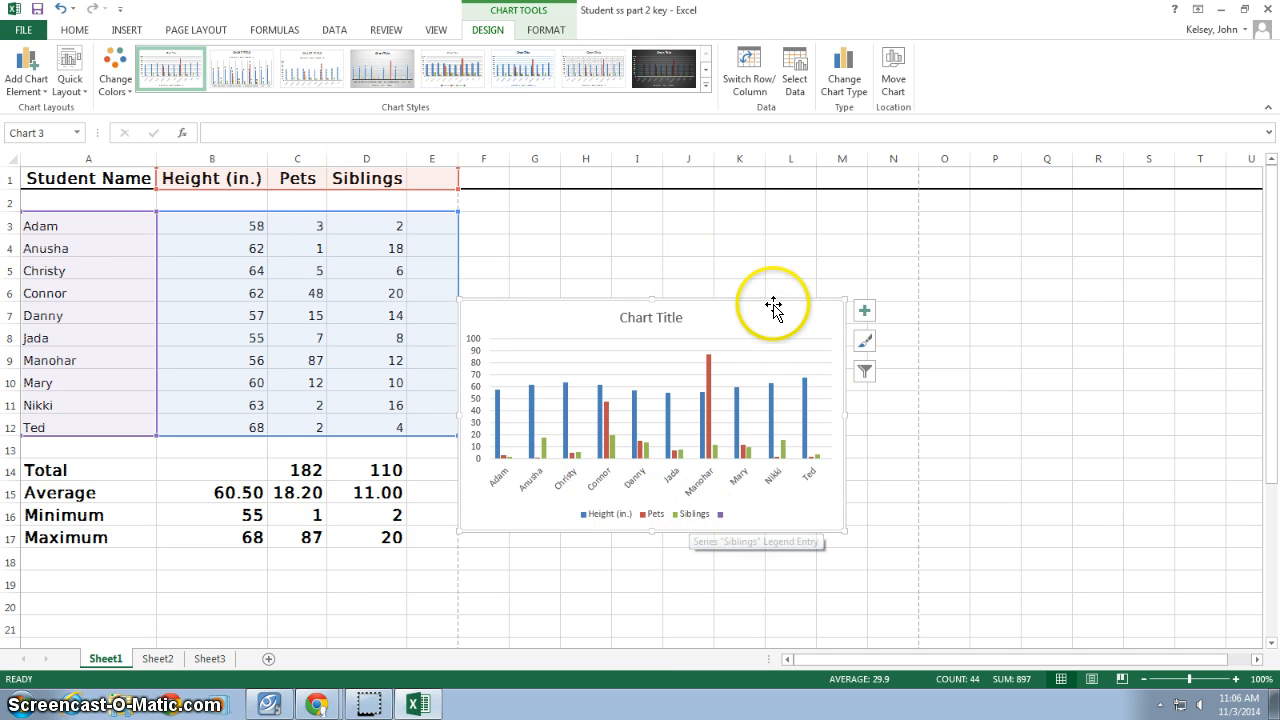
Move the chart directly below the Maximum row and resize it to fit above the sentences starting in row 28
left_click_drag(776, 300, 350, 560)
scroll(705, 400, "down", 4)
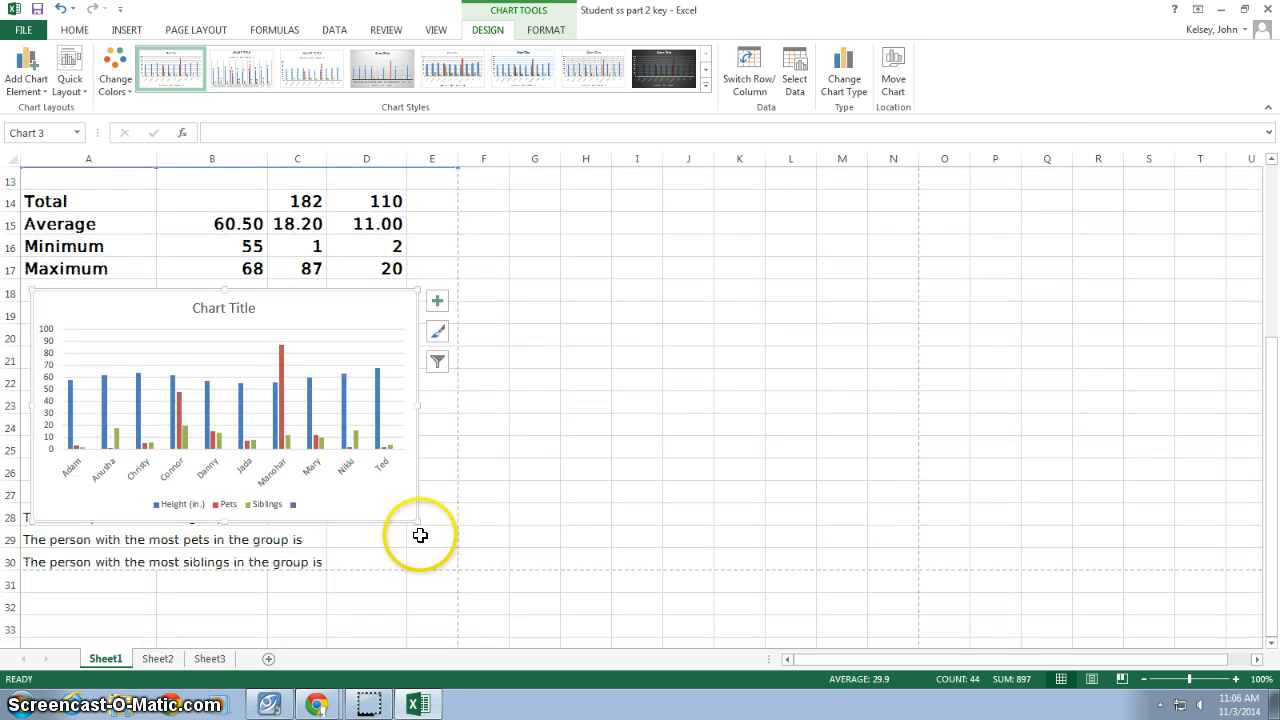
left_click_drag(417, 523, 440, 502)
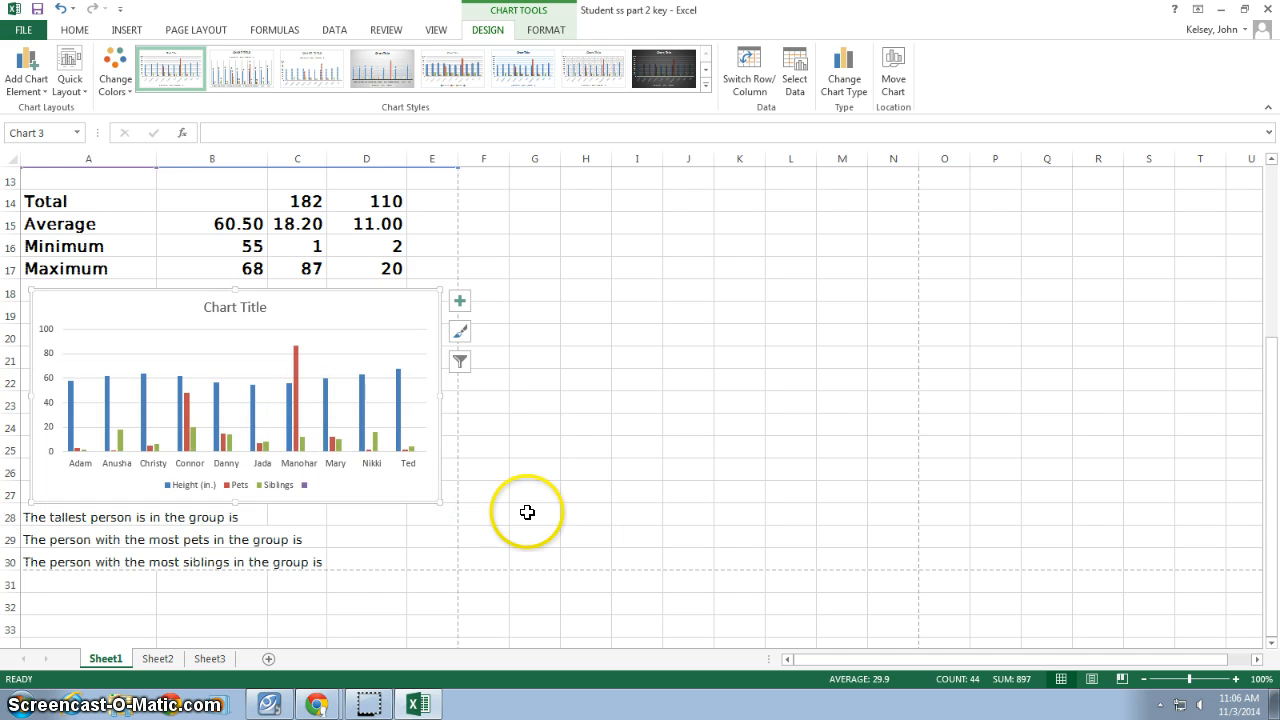
left_click(437, 31)
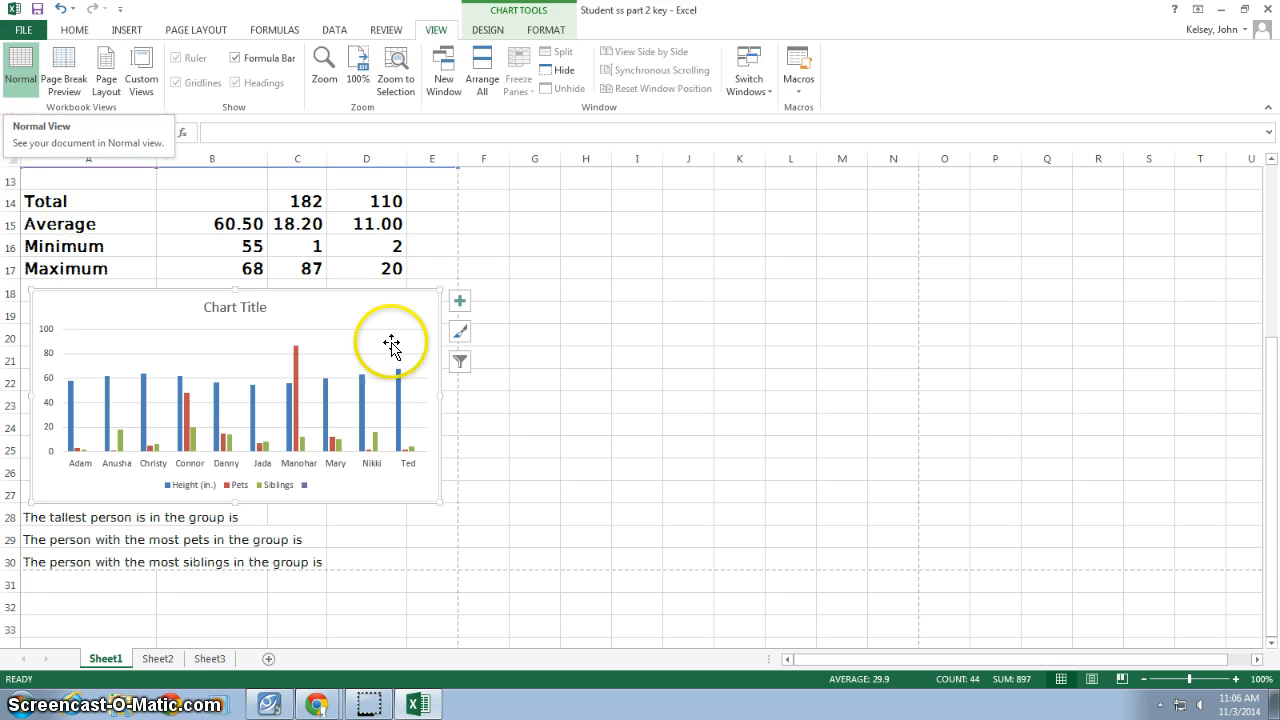
left_click(586, 408)
Change the chart's title to "Student Data"
left_click(300, 327)
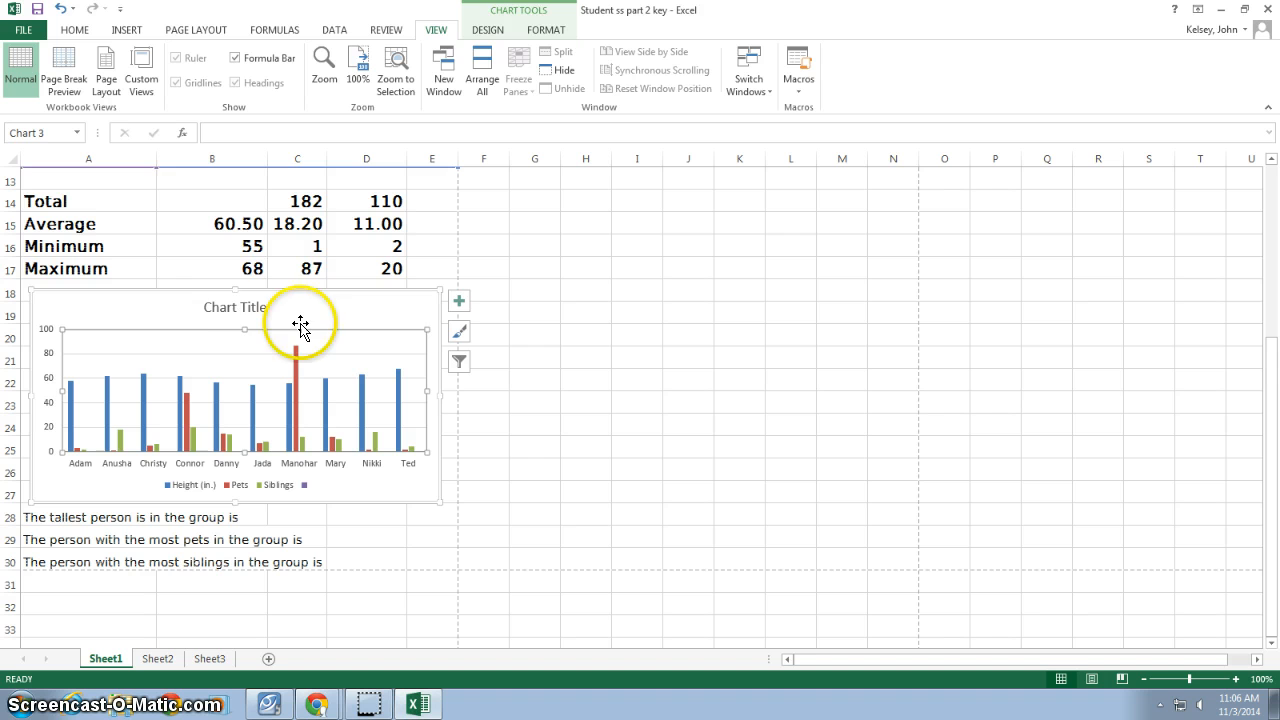
left_click(226, 307)
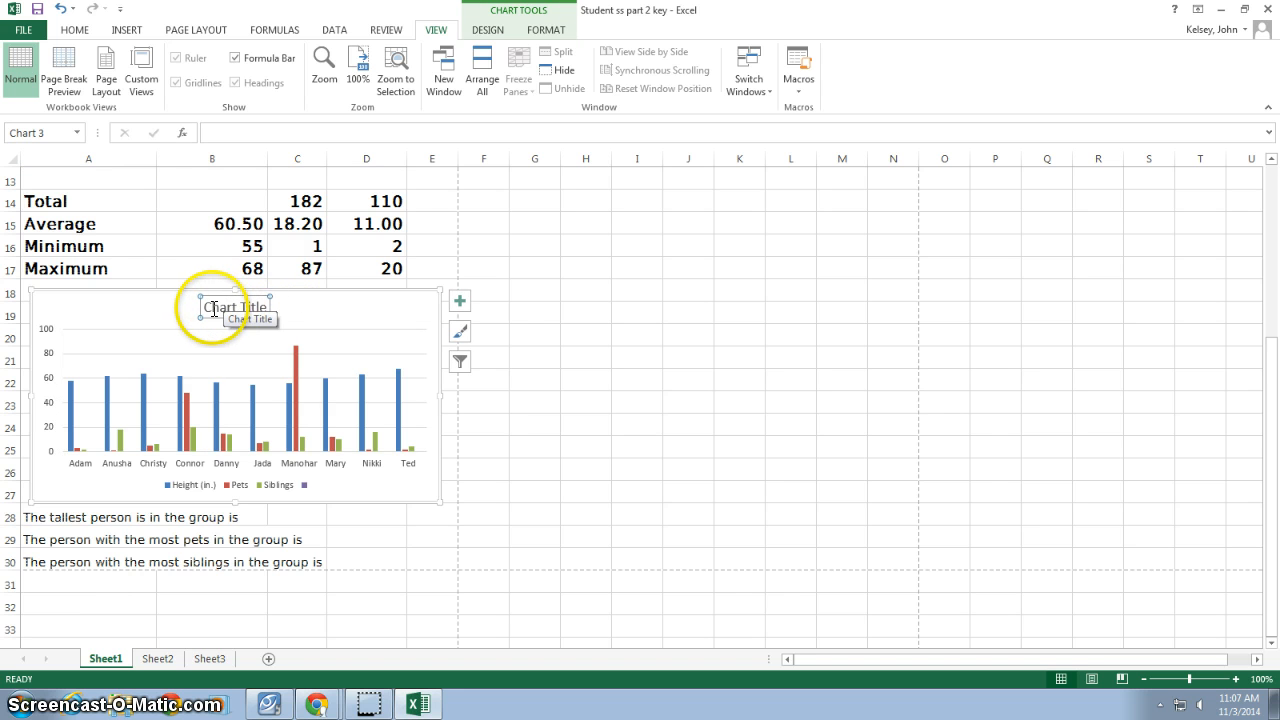
left_click(205, 308)
left_click_drag(205, 308, 266, 302)
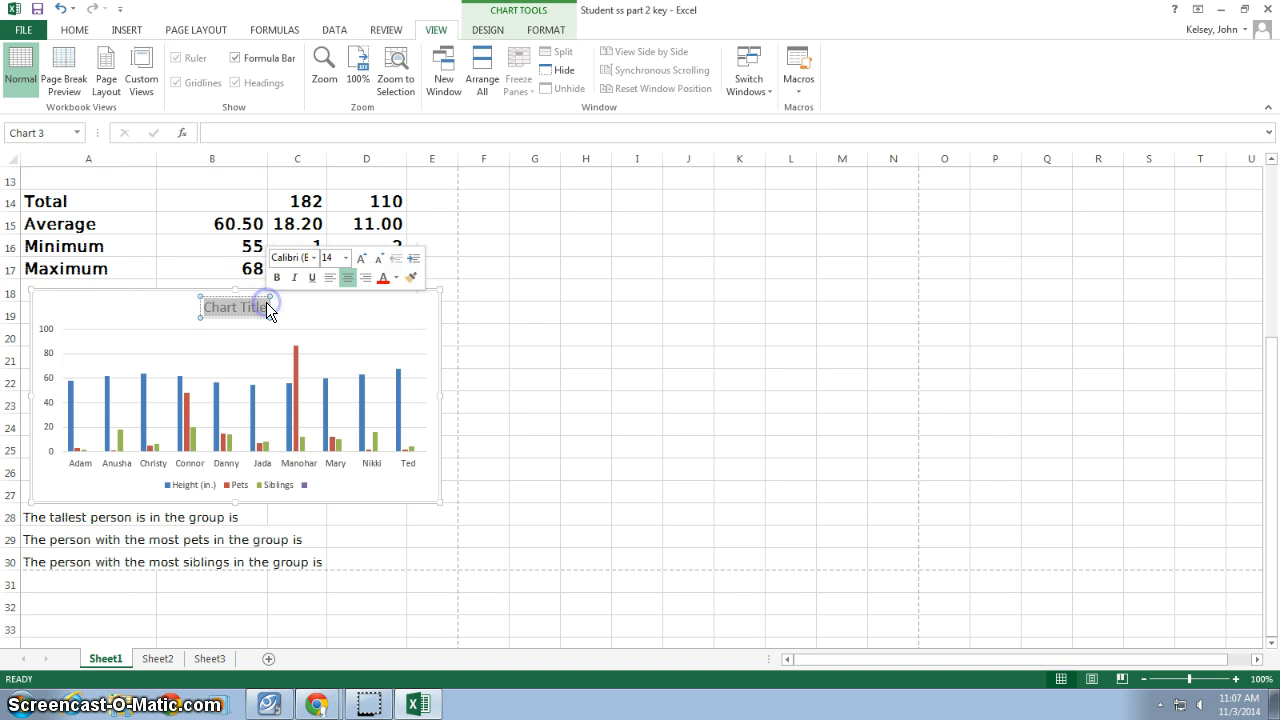
type("Stud")
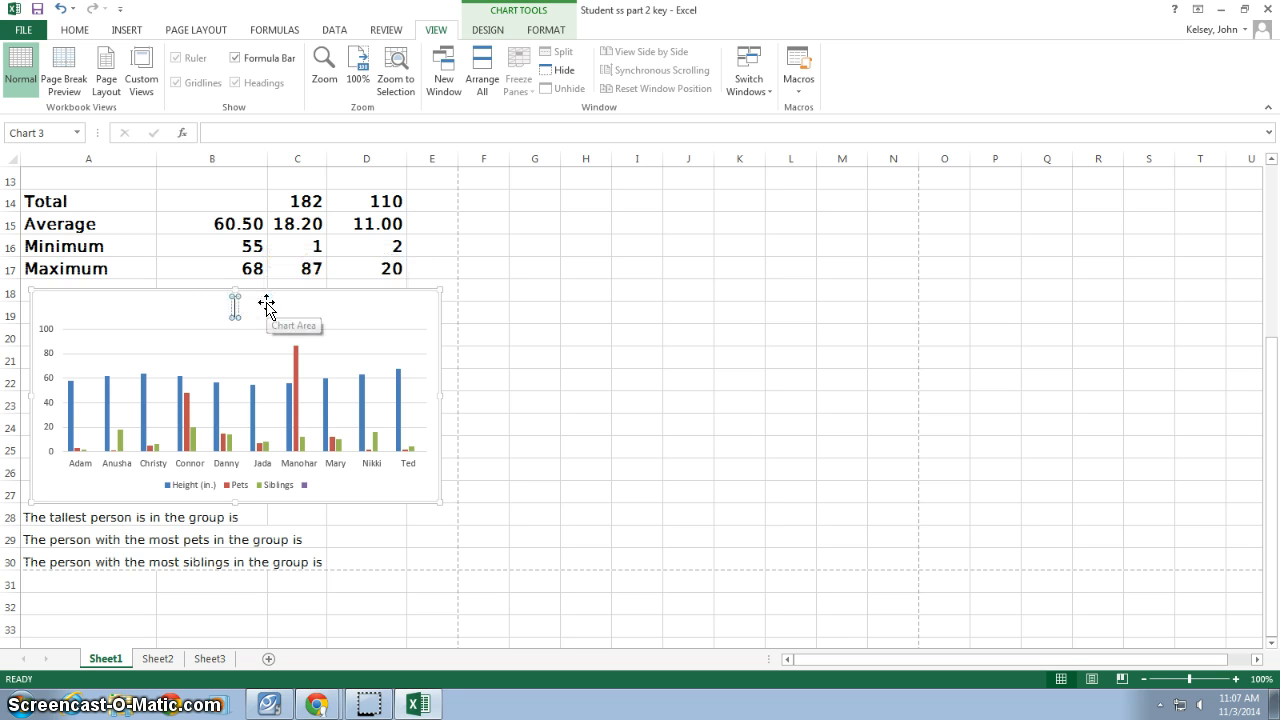
type("ent Data")
left_click(337, 313)
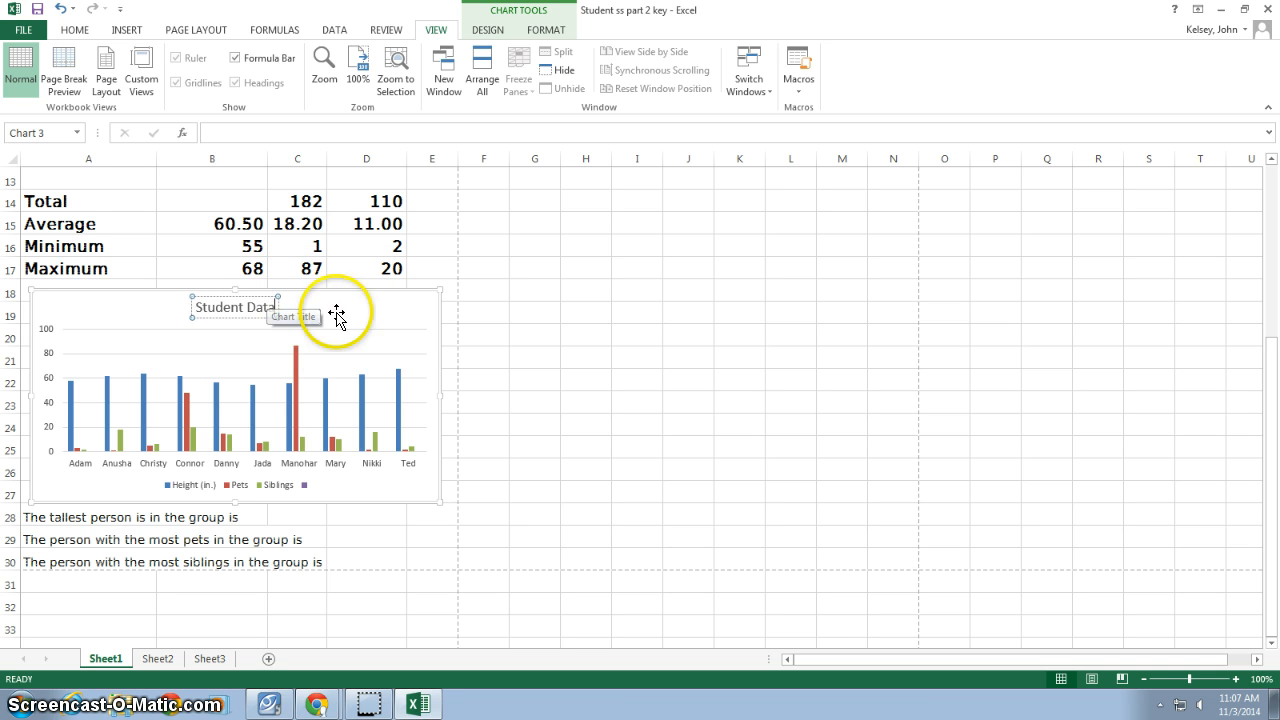
left_click(238, 311)
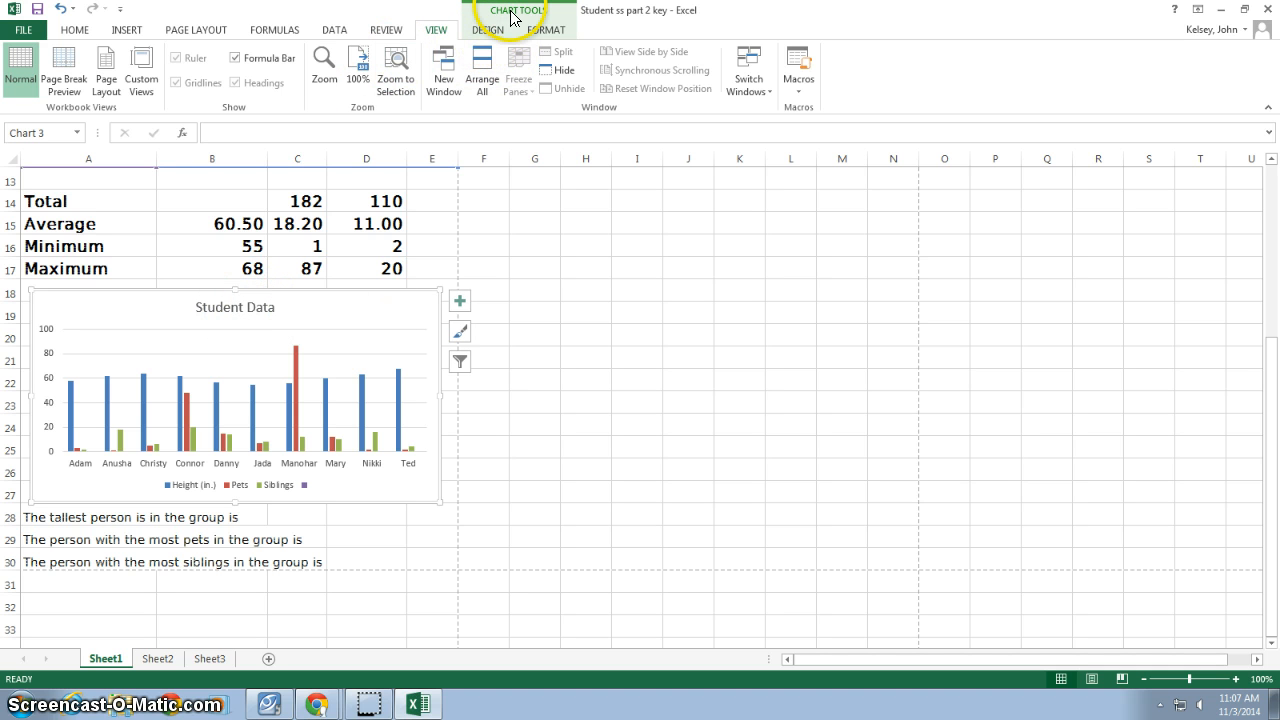
Add data labels to the Student Data chart, positioned at the Outside End of the columns
left_click(486, 30)
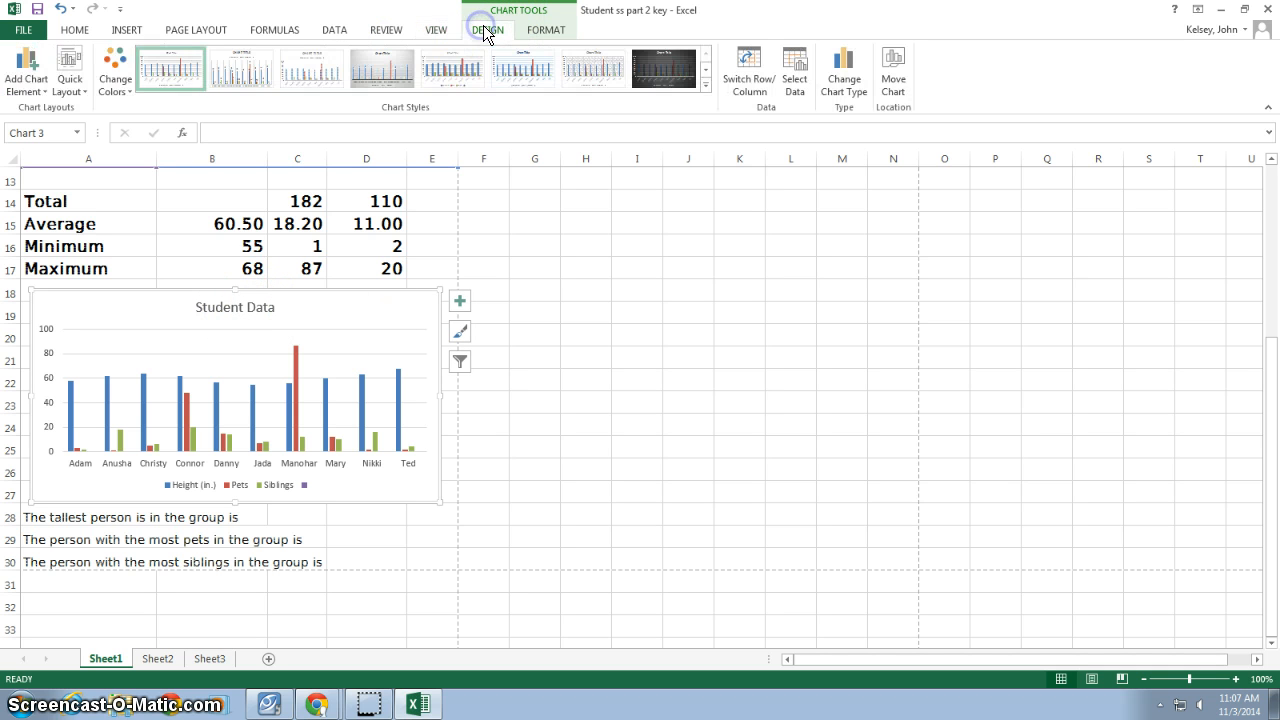
left_click(27, 84)
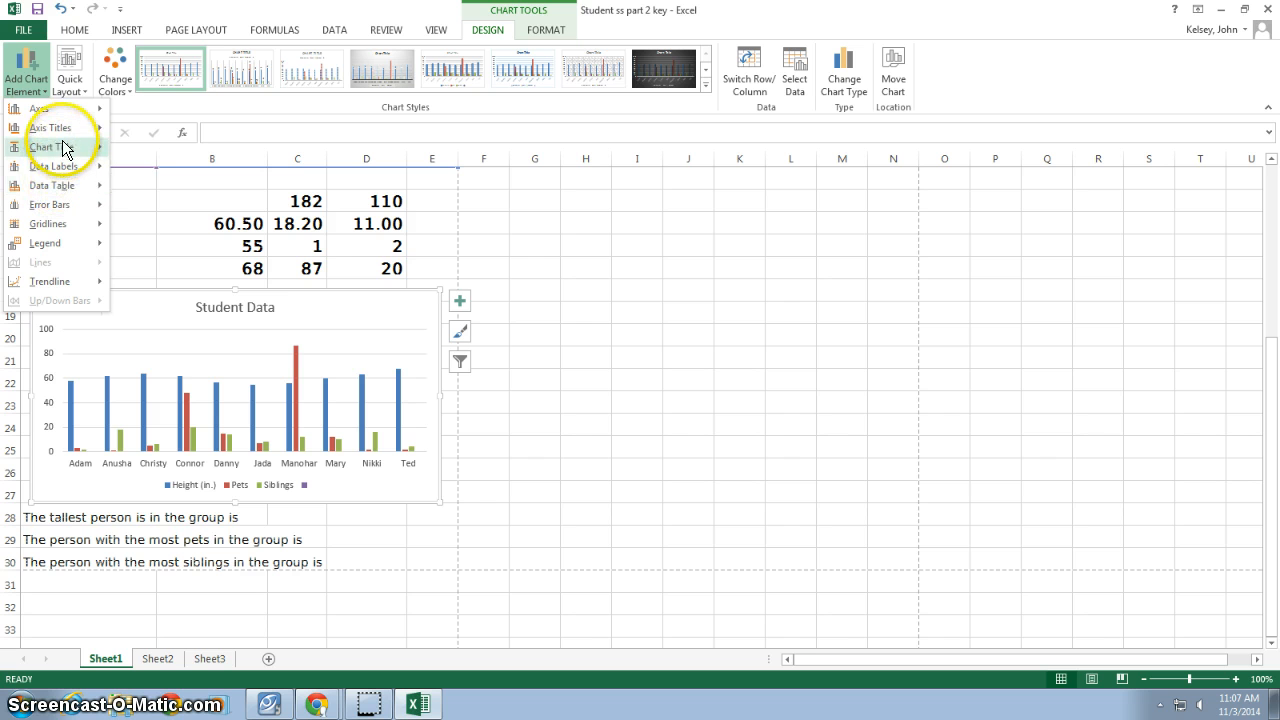
mouse_move(46, 150)
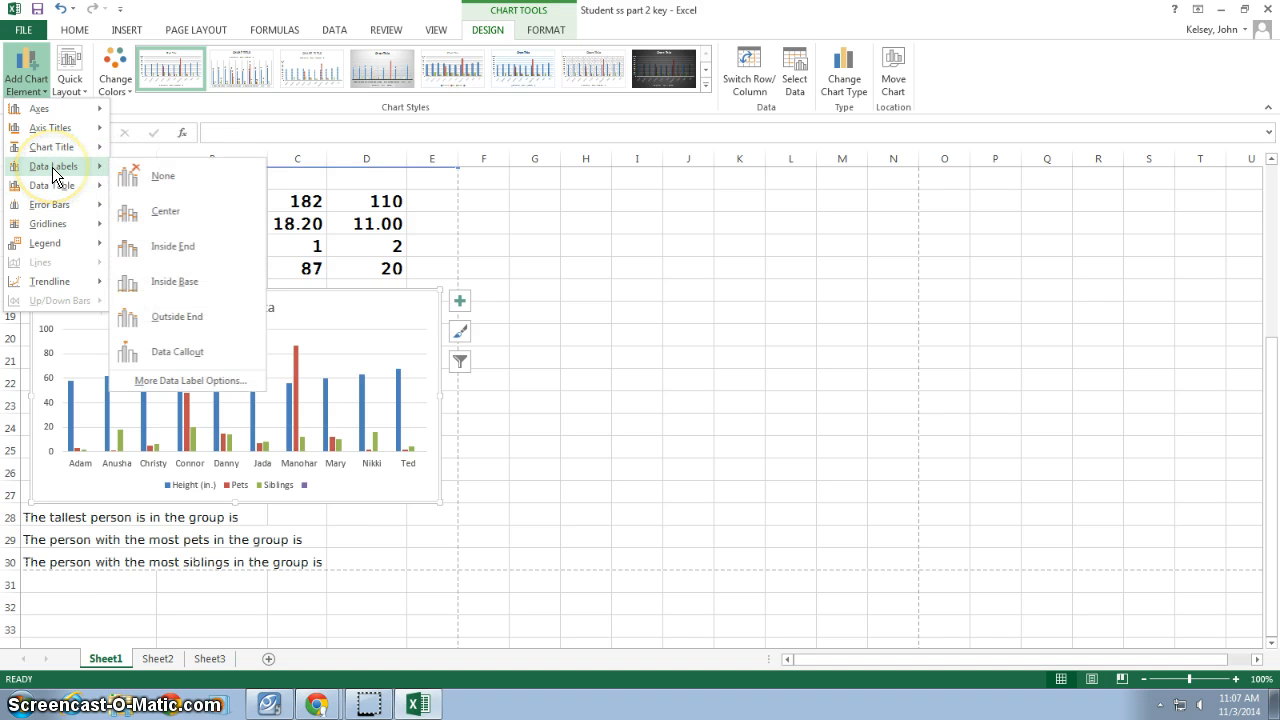
left_click(175, 316)
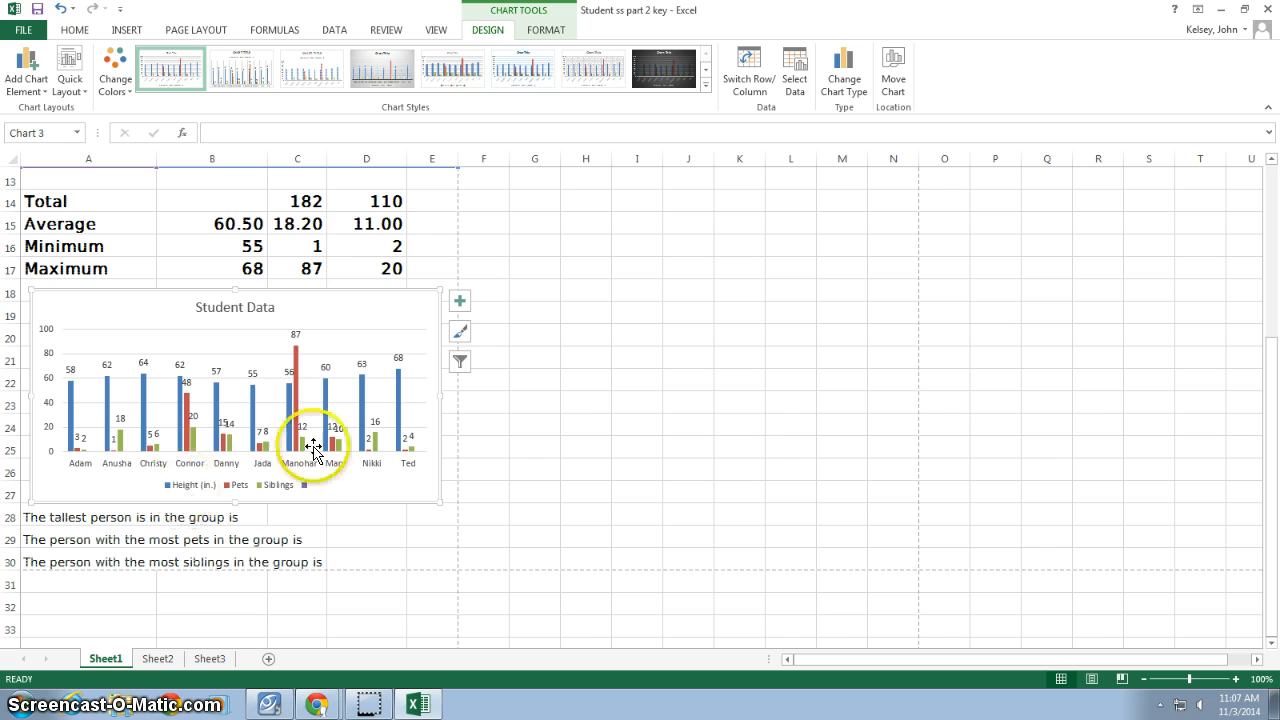
mouse_move(297, 370)
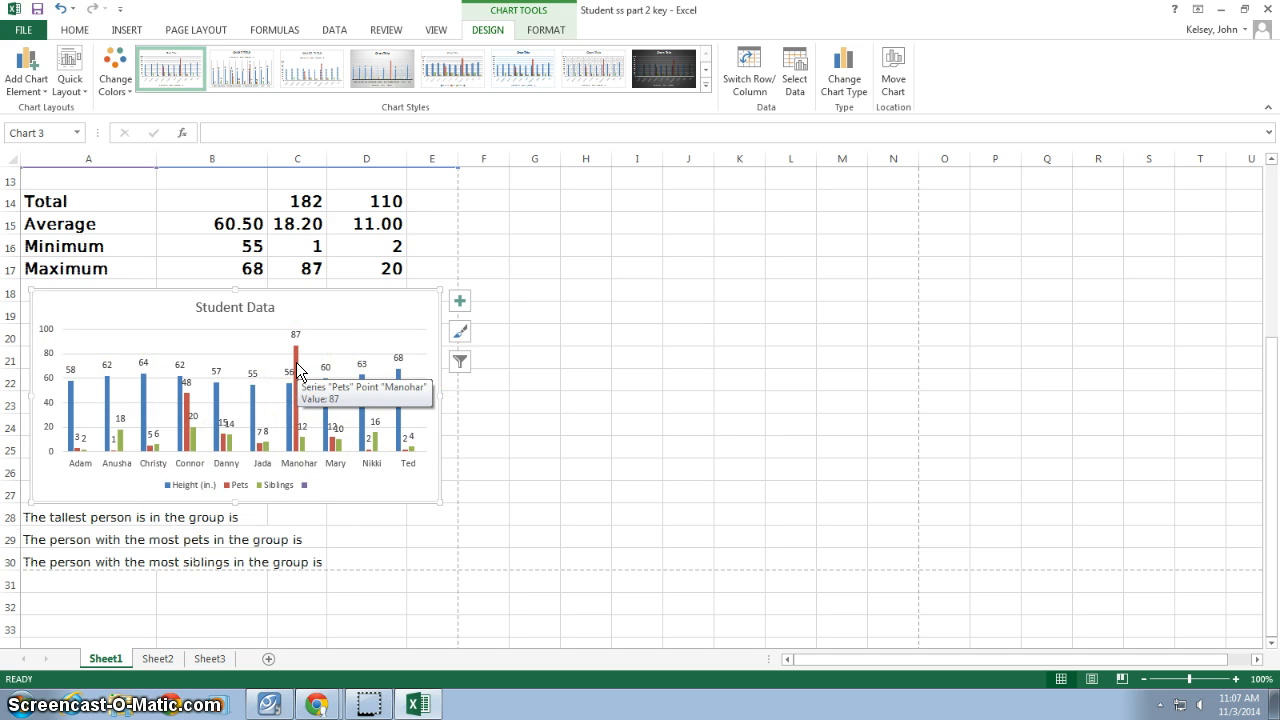
left_click(386, 515)
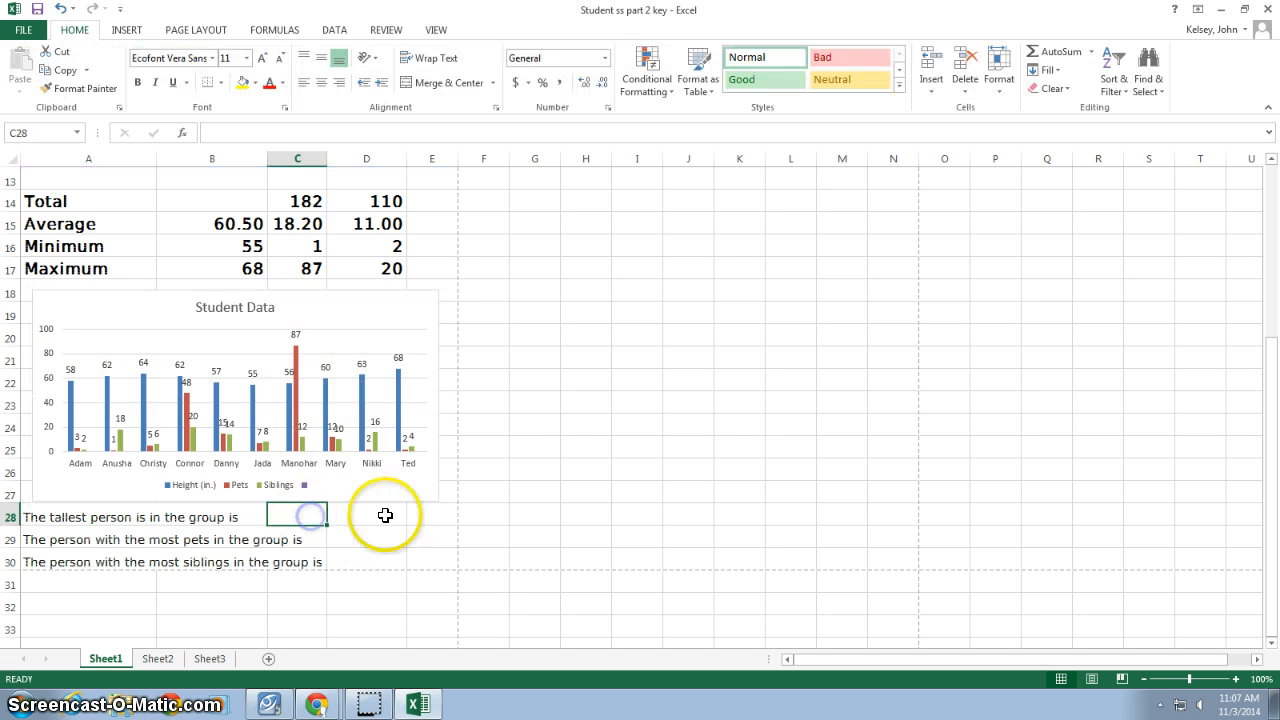
left_click(385, 538)
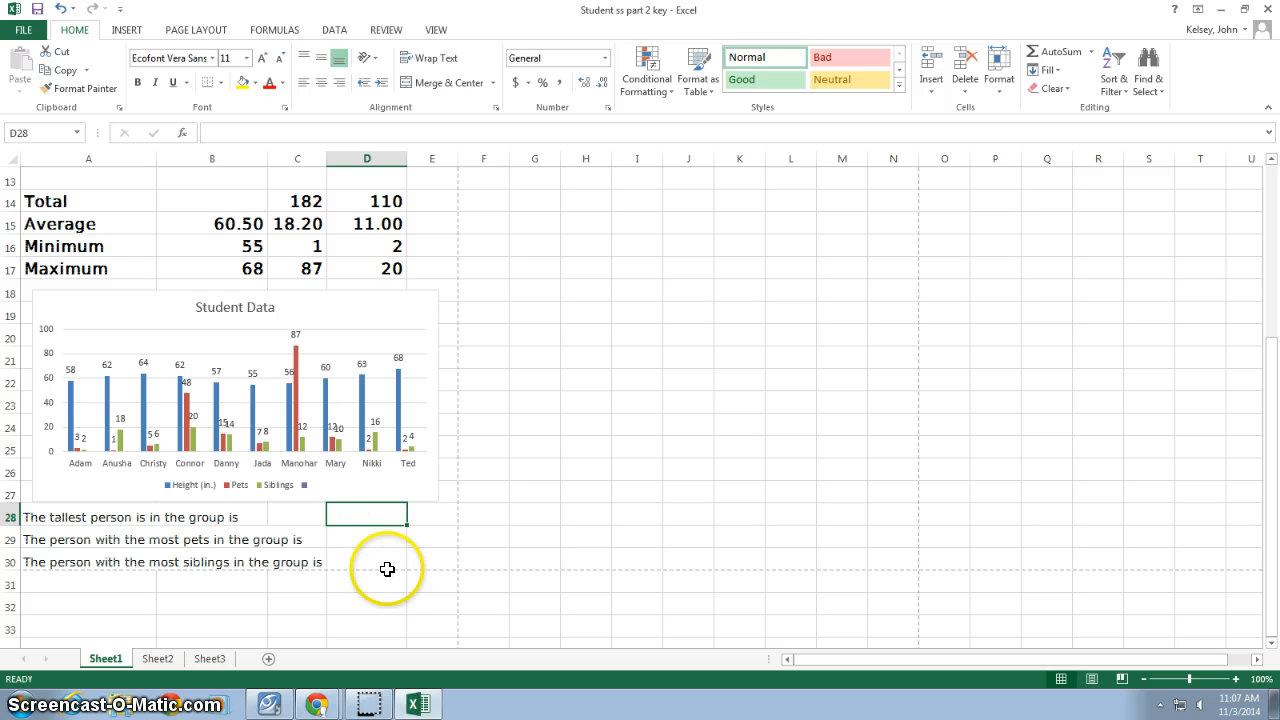
left_click(388, 555)
left_click(387, 517)
left_click(386, 555)
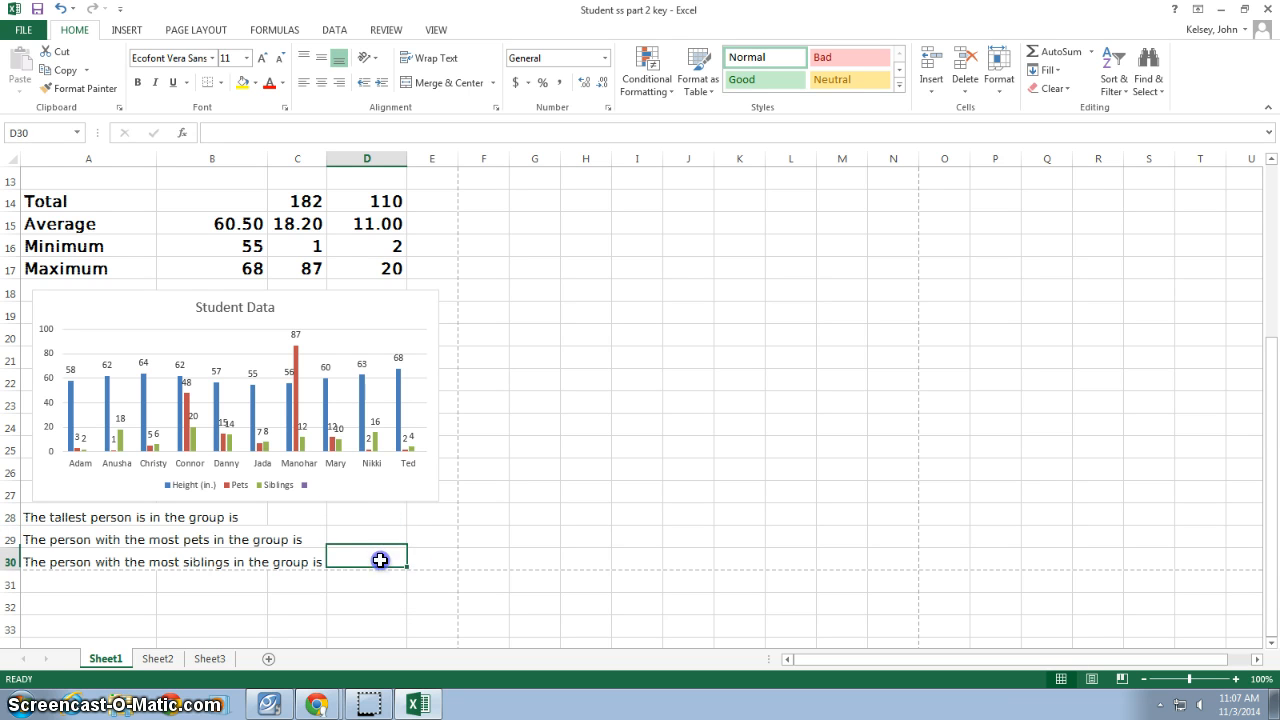
left_click(56, 517)
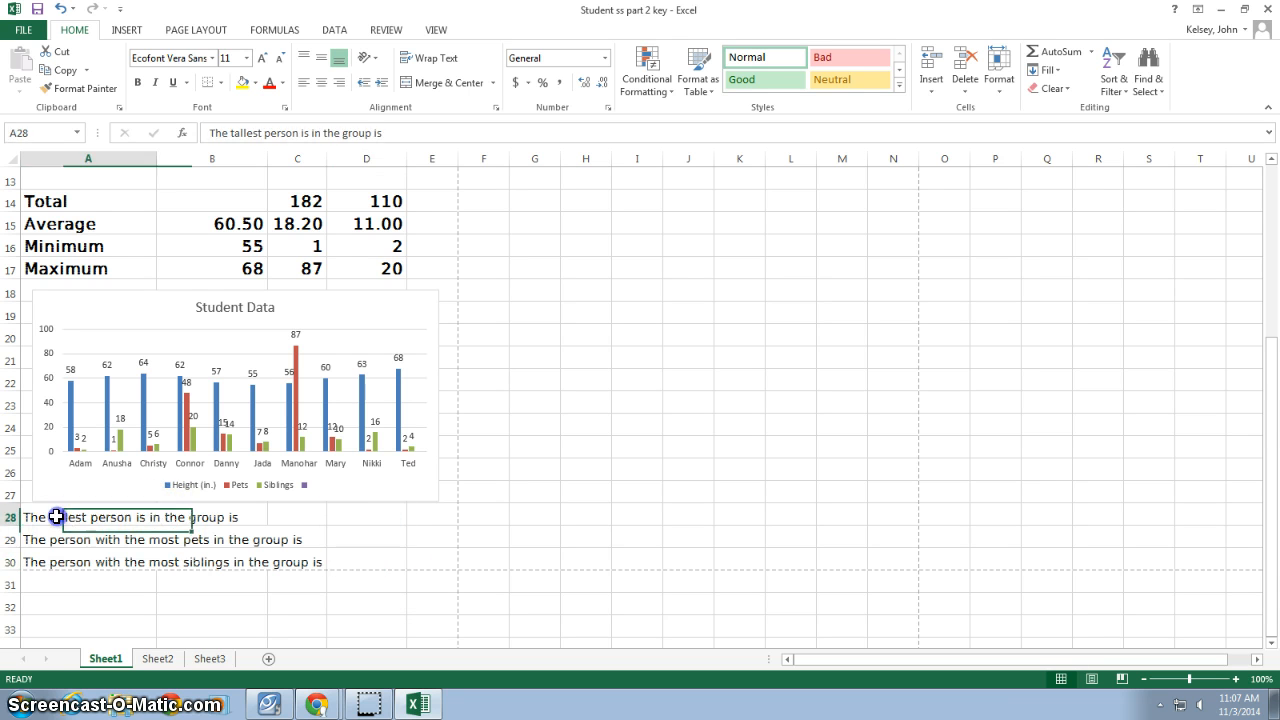
Enter the tallest student's first name in D28 as the answer to the tallest-person sentence
left_click(366, 515)
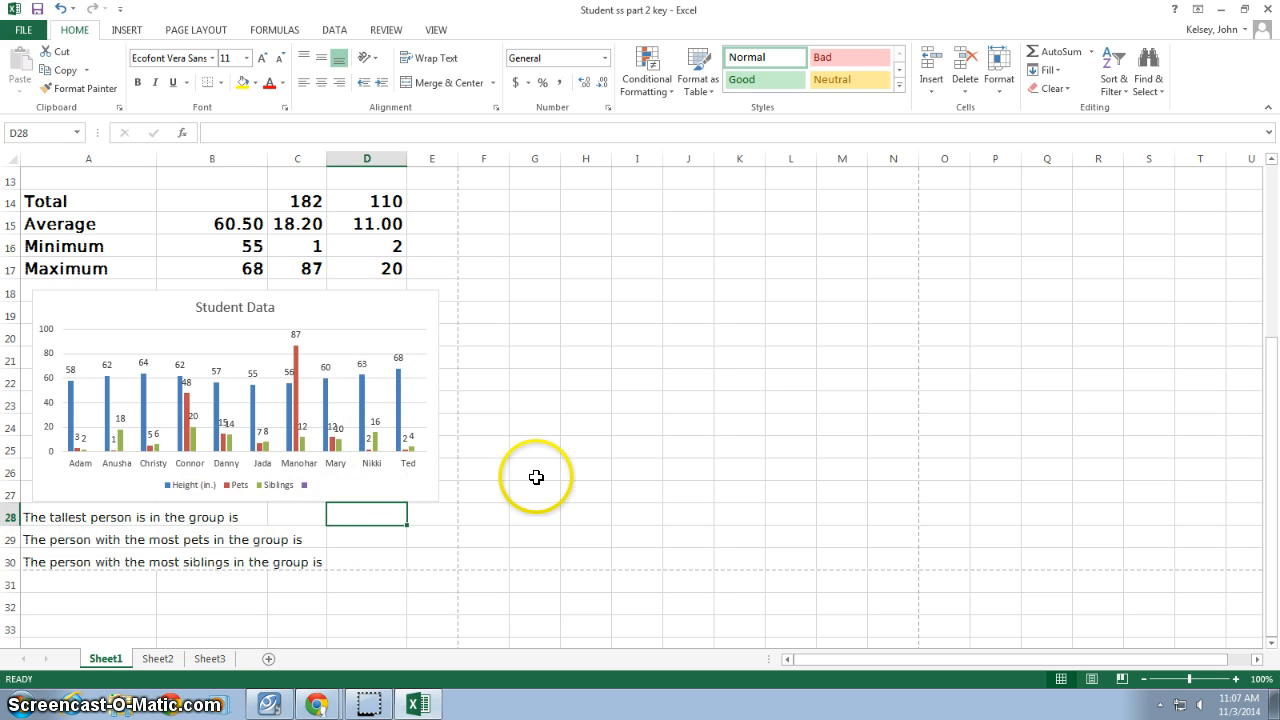
type("Ted")
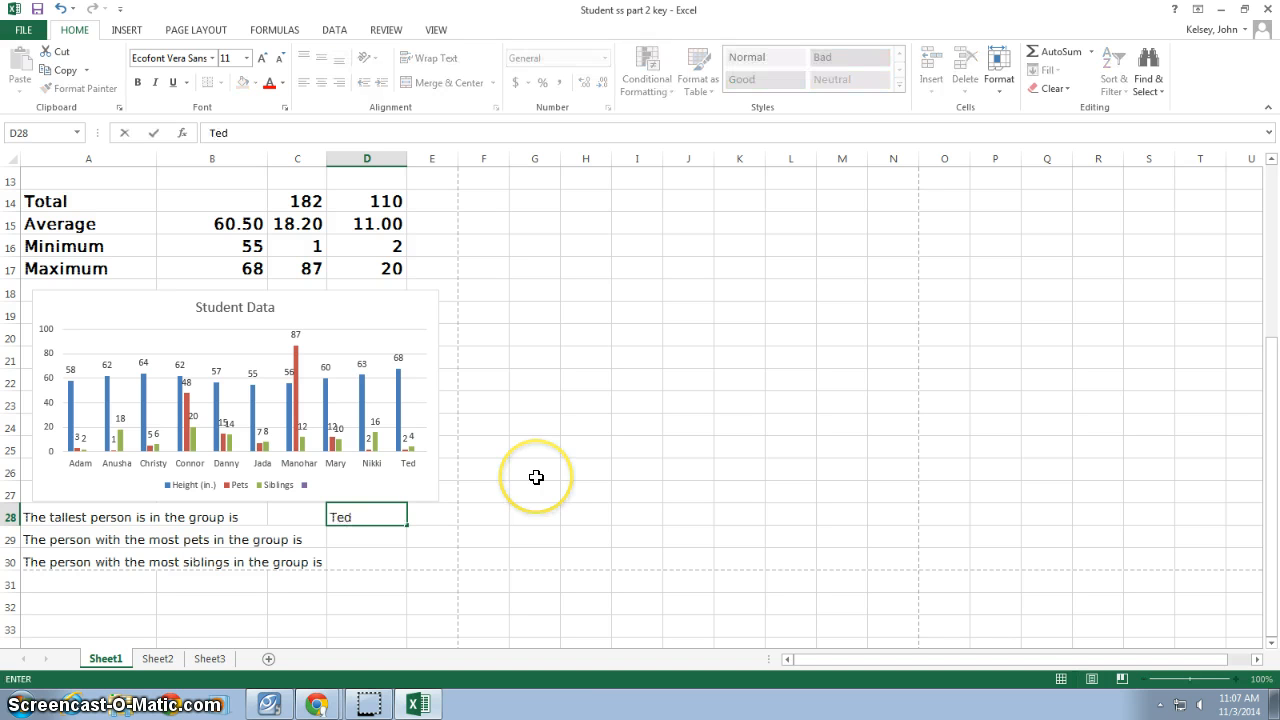
key("Return")
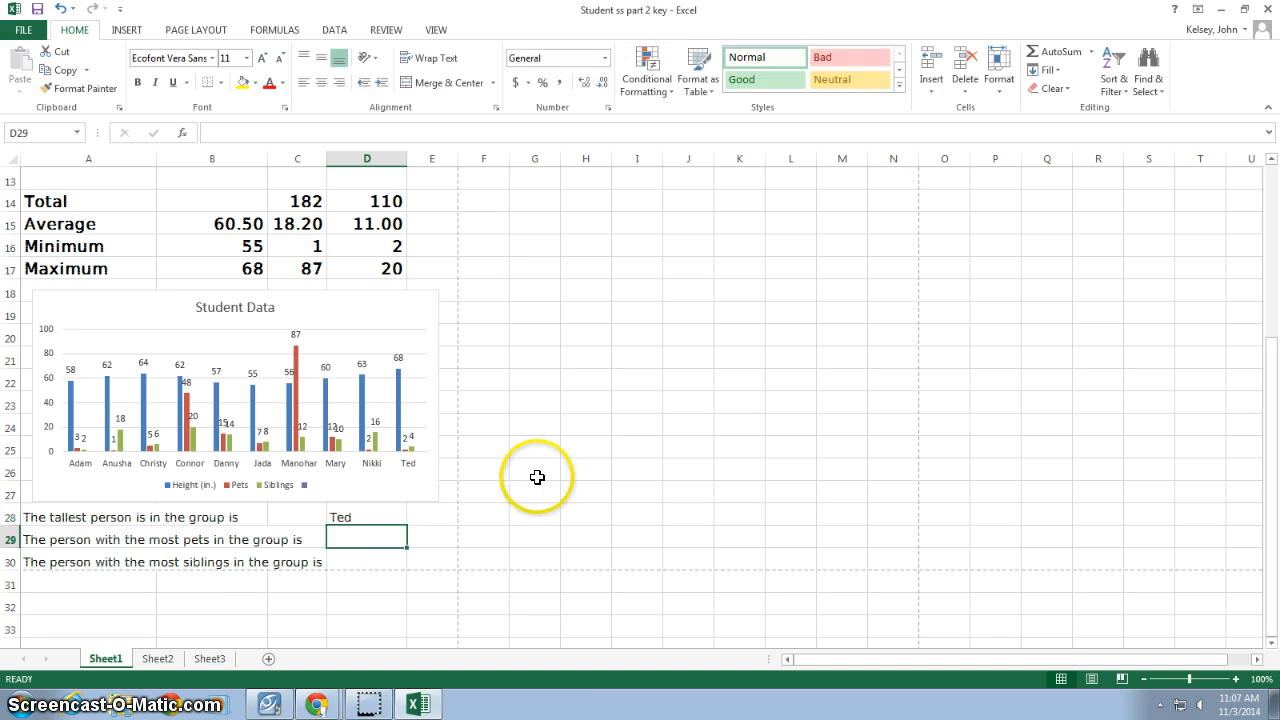
left_click(362, 540)
left_click(362, 560)
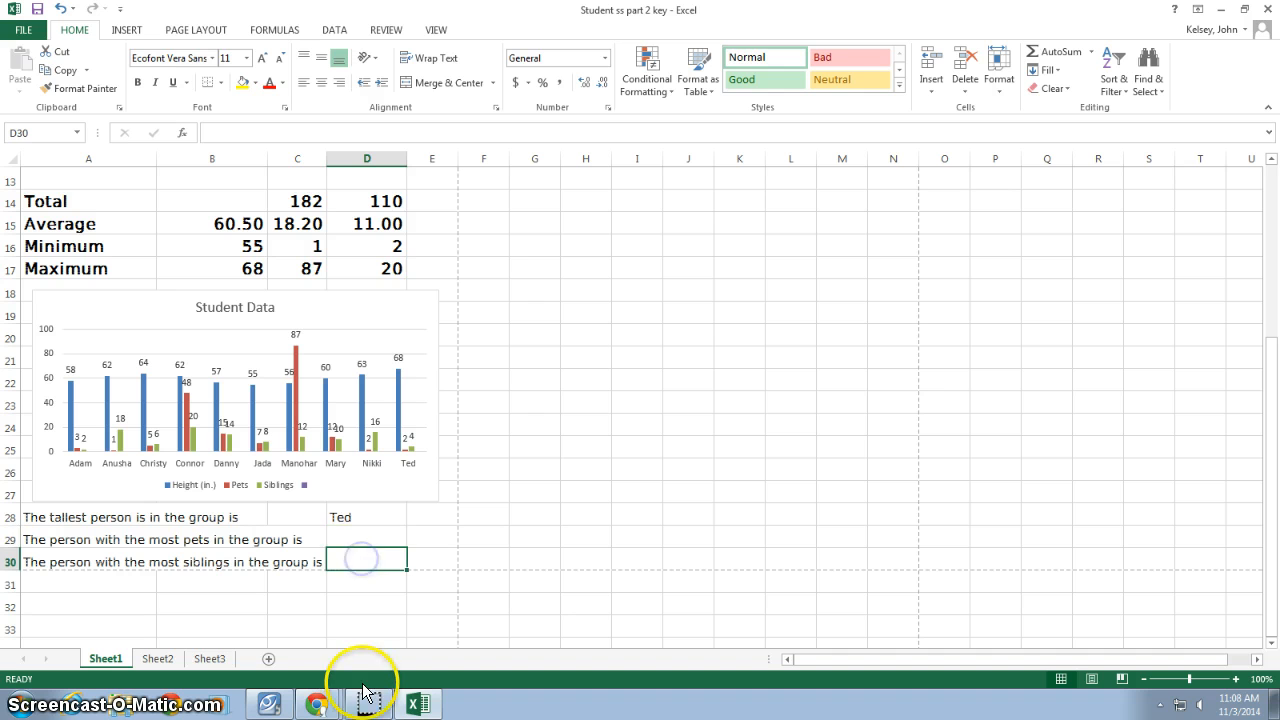